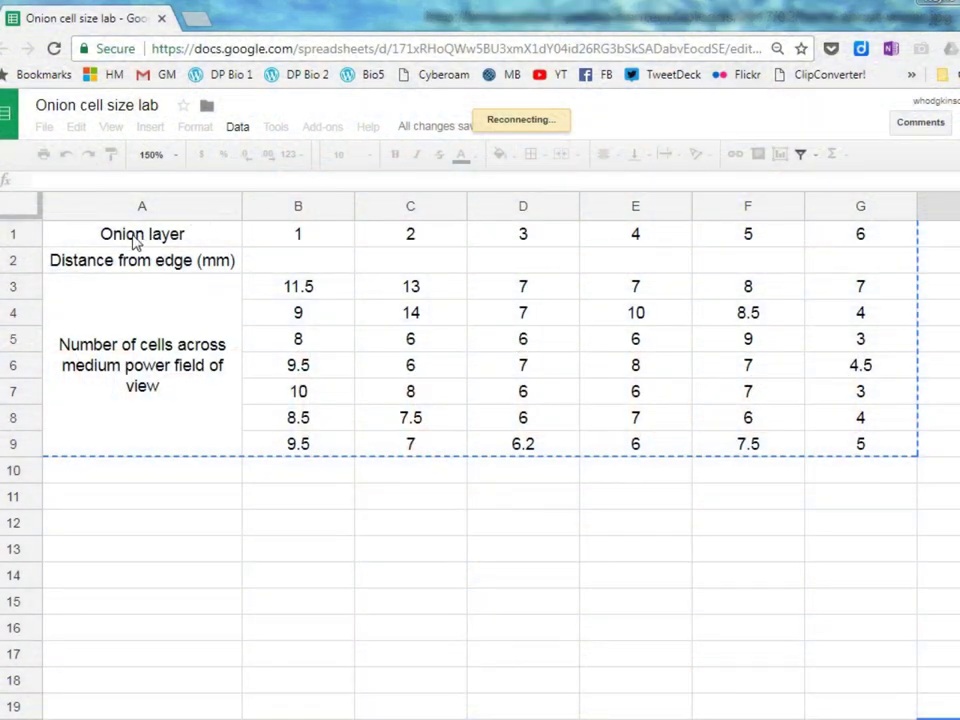
Select the whole onion data table, A1:G9, in Google Sheets.
mouse_move(136, 243)
left_mouse_down()
mouse_move(529, 343)
mouse_move(632, 350)
mouse_move(862, 400)
left_mouse_up()
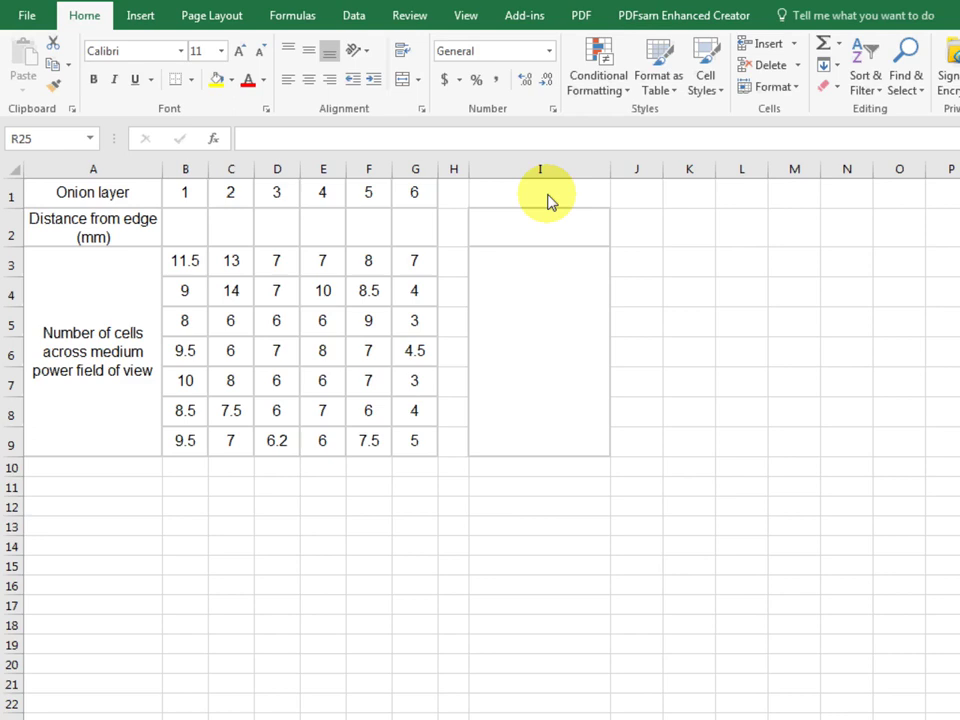
Link I1 to the Onion layer label with =A1 and fill it across to O1.
left_click(546, 193)
type("=")
left_click(81, 188)
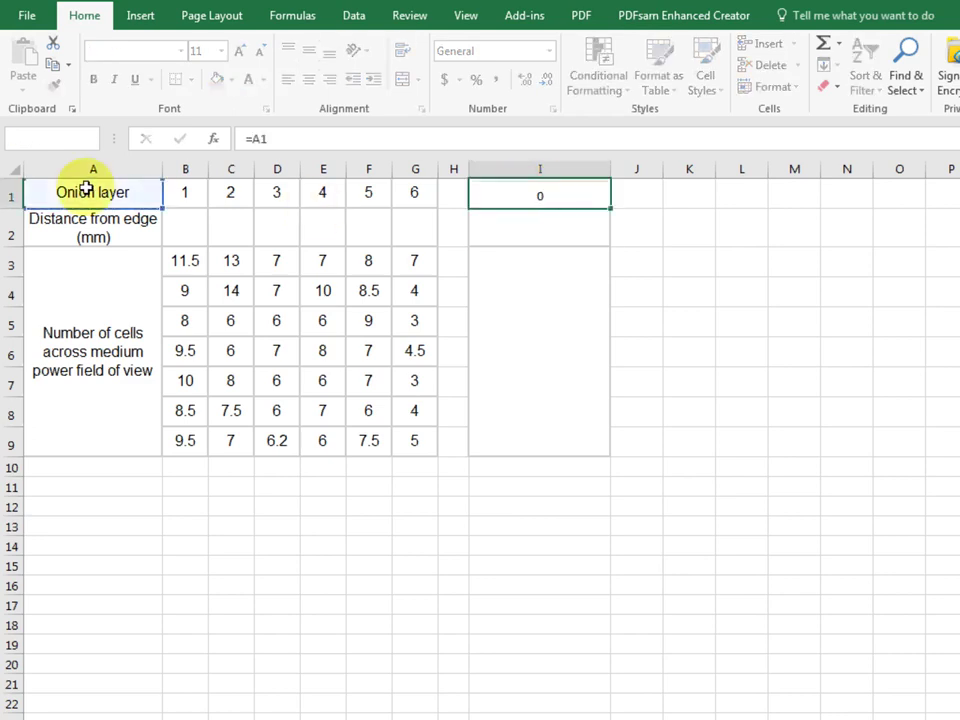
key("Return")
left_click(540, 195)
left_click_drag(610, 207, 909, 208)
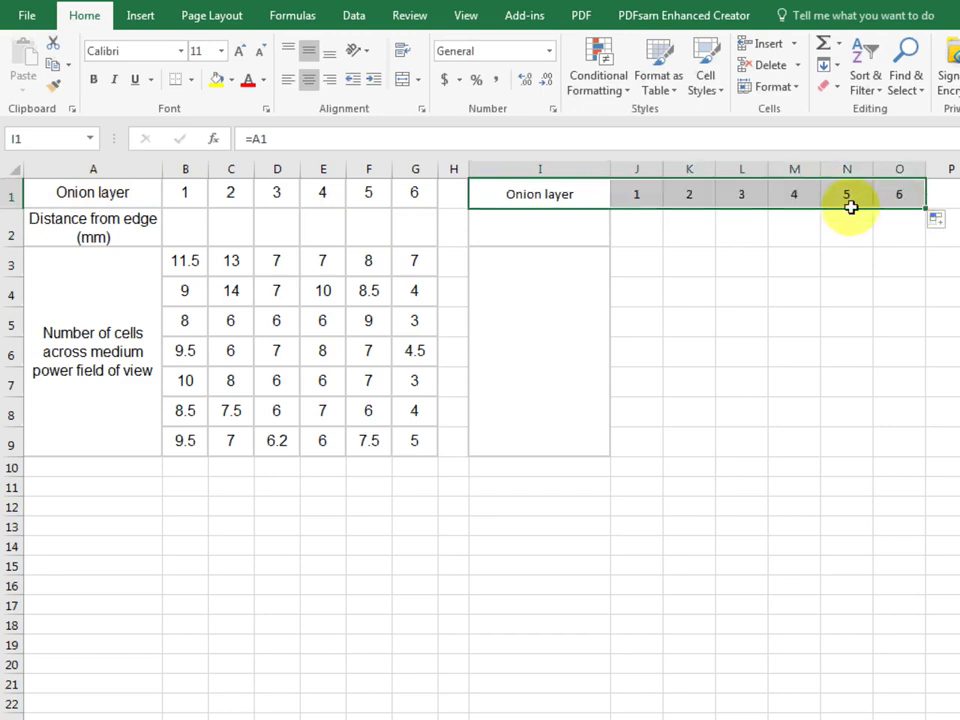
Dismiss the merged-cells warning and link I2 to the 'Distance from edge (mm)' label.
left_click(595, 203)
left_click_drag(608, 212, 619, 460)
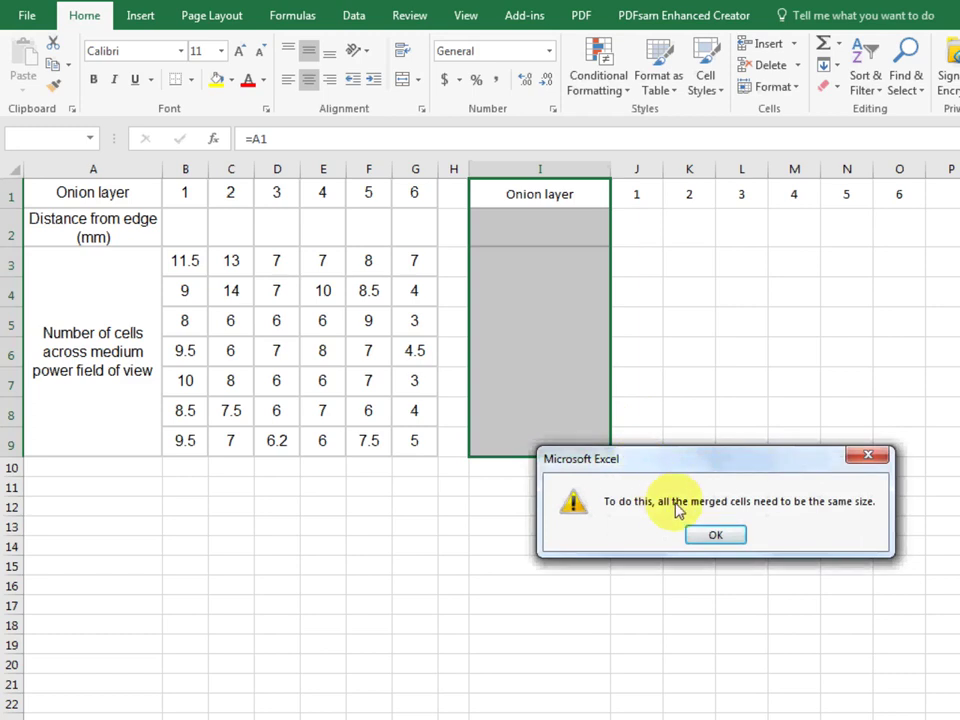
left_click(713, 530)
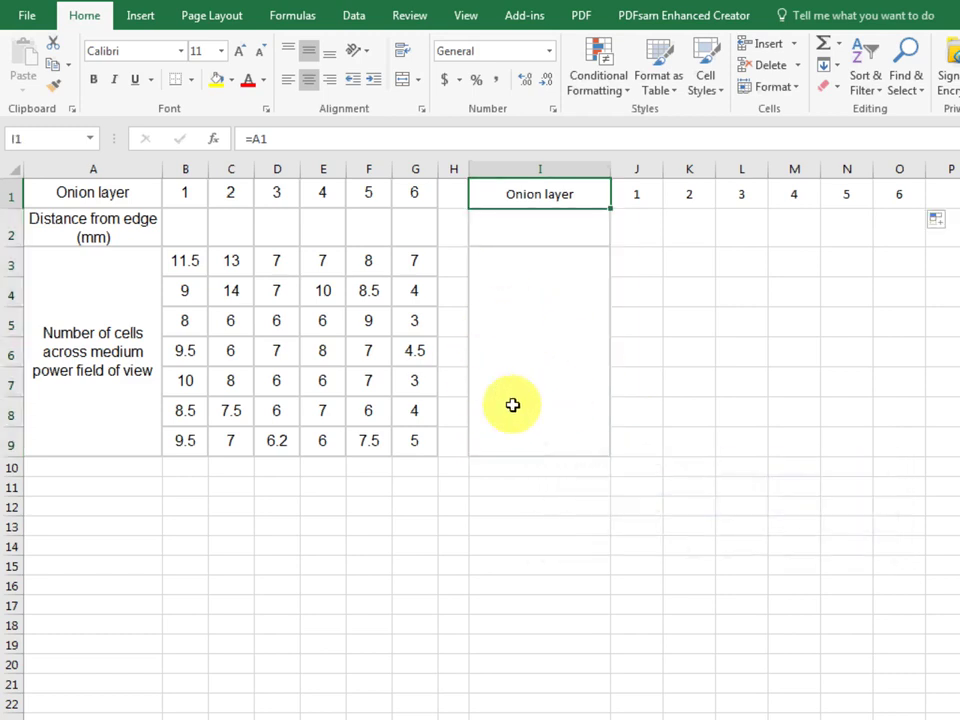
left_click(522, 194)
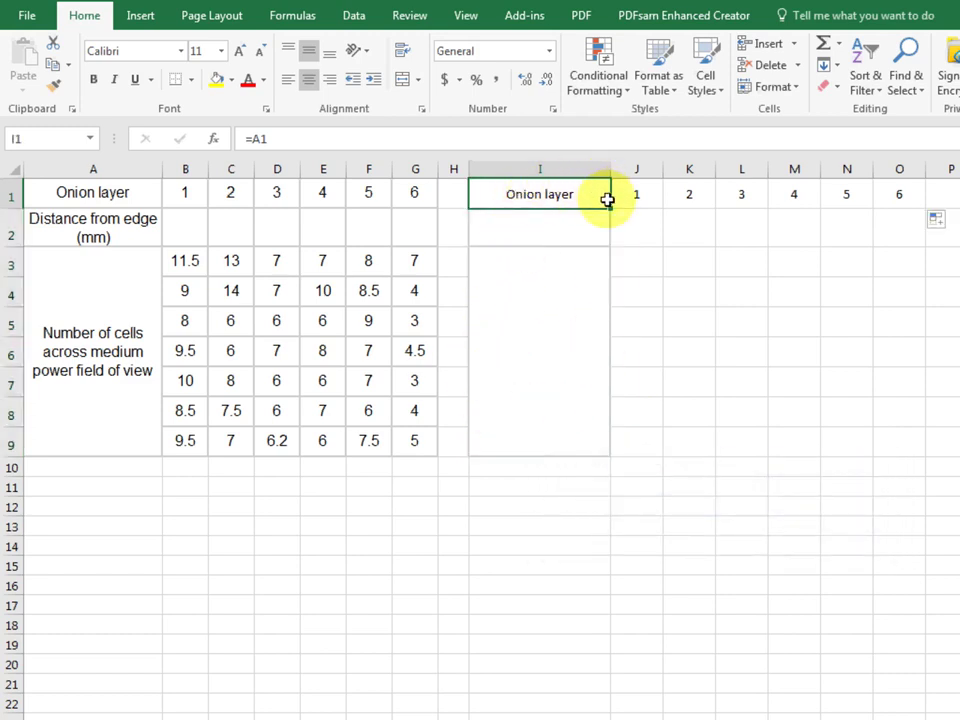
left_click(553, 225)
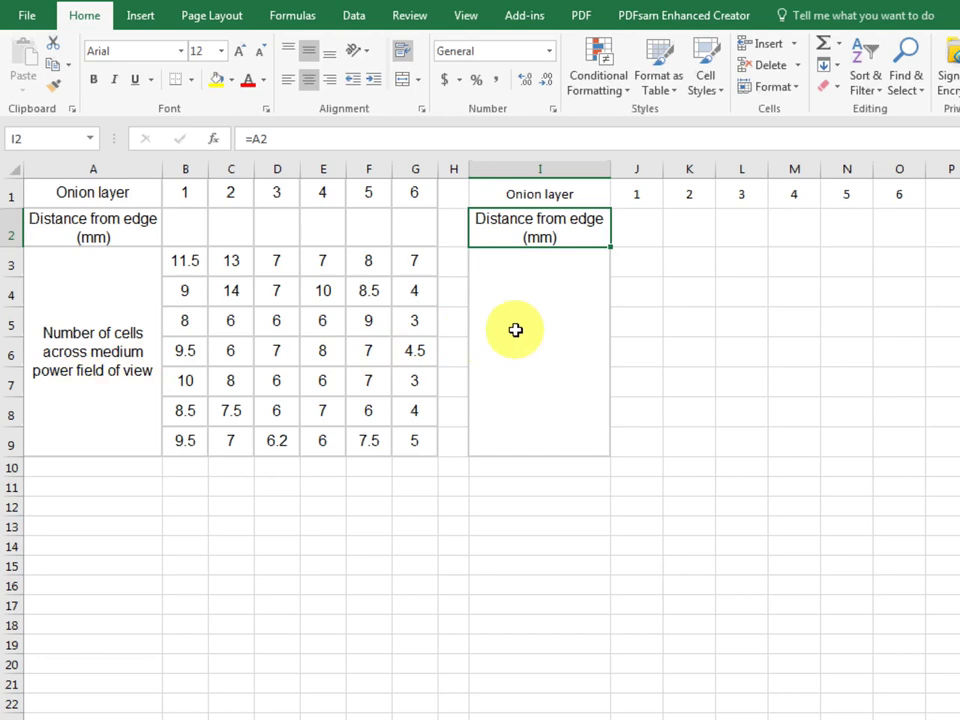
Enter 'length of cell (µm)' in merged cell I3, adding µ from the Symbol dialog.
left_click(548, 341)
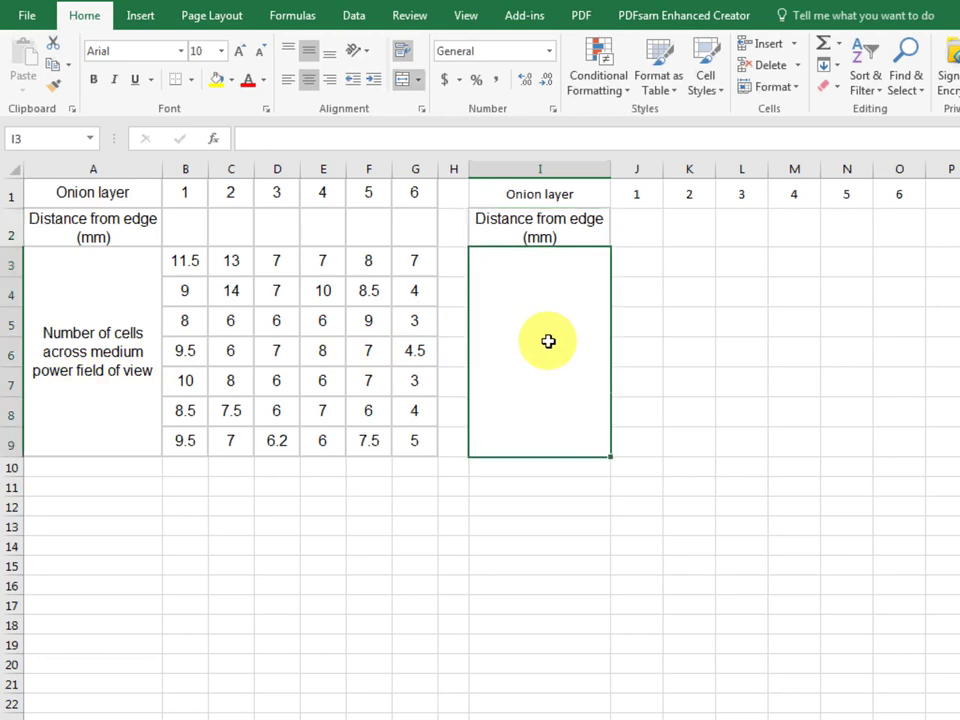
type("length of cell (")
left_click(145, 15)
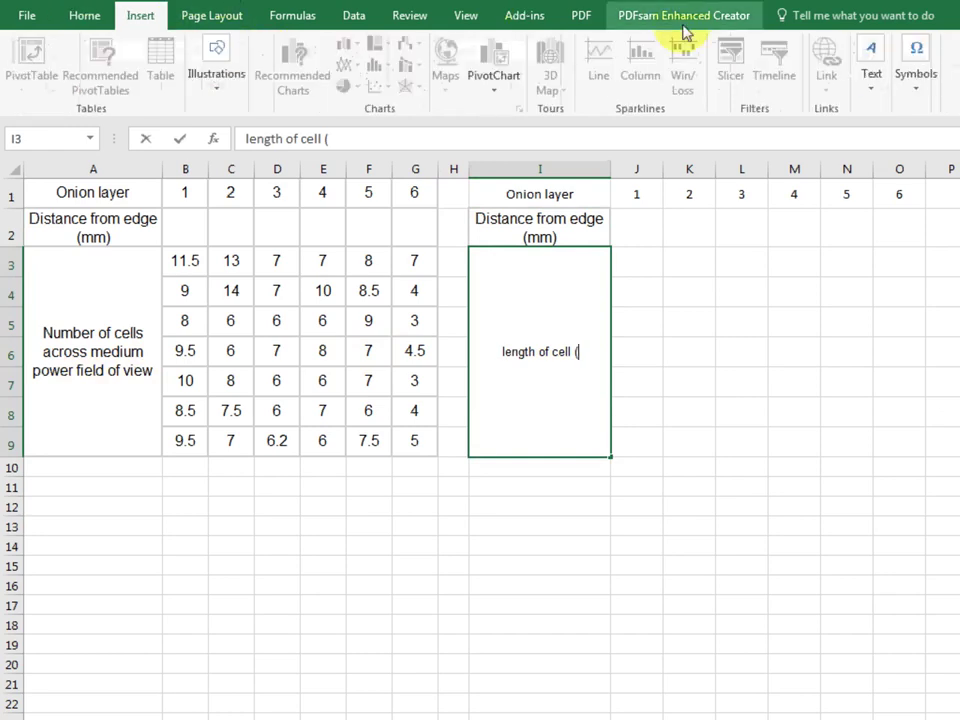
left_click(916, 62)
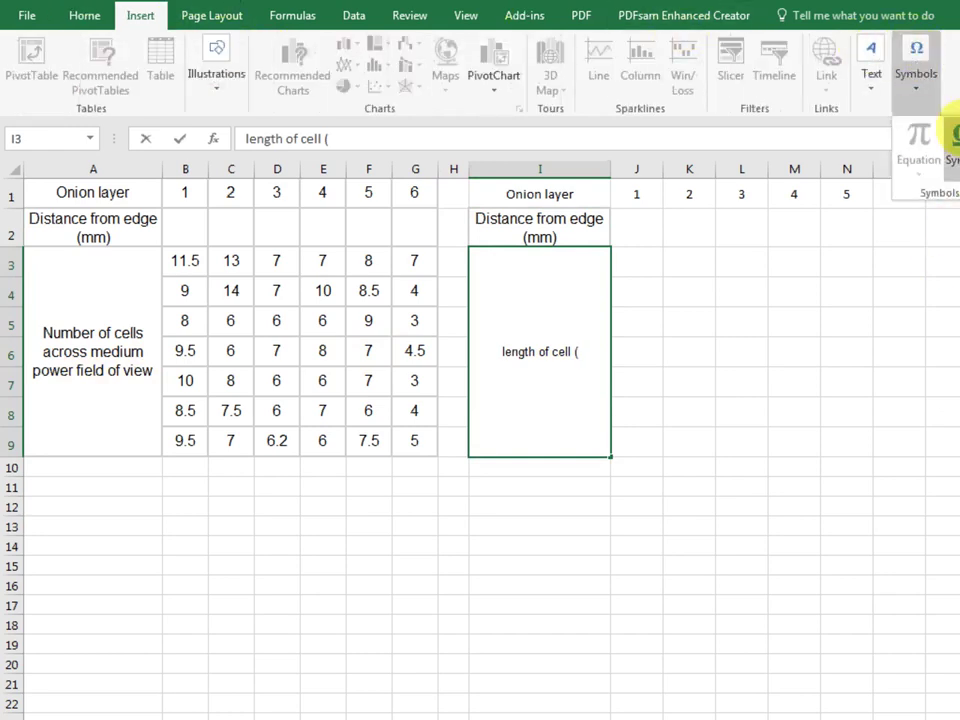
left_click(945, 145)
left_click(124, 466)
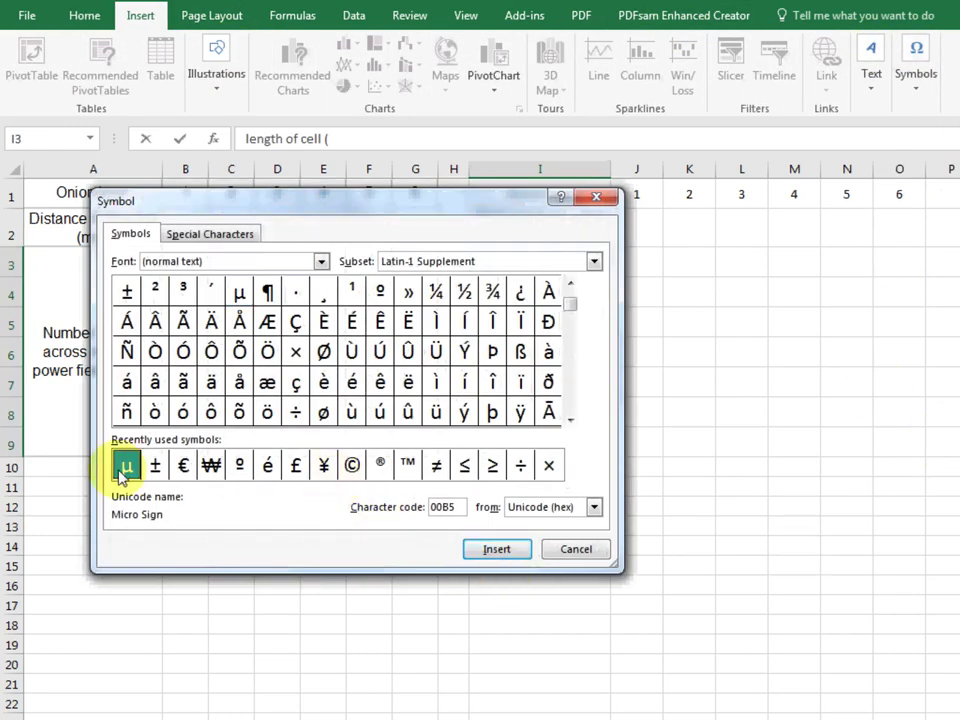
left_click(492, 550)
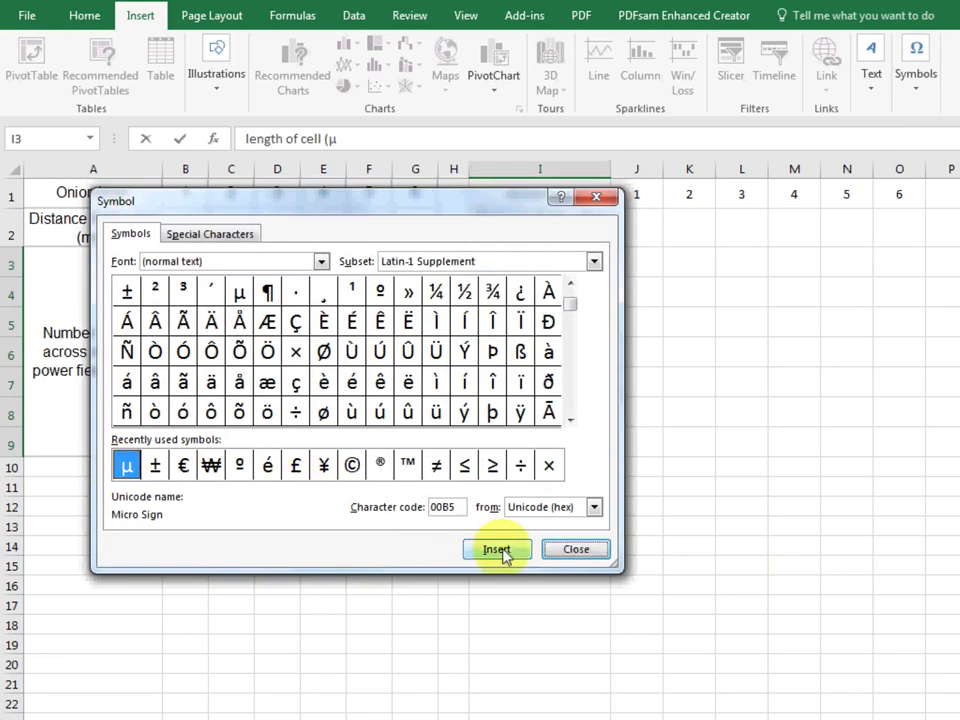
left_click(574, 550)
type("m)")
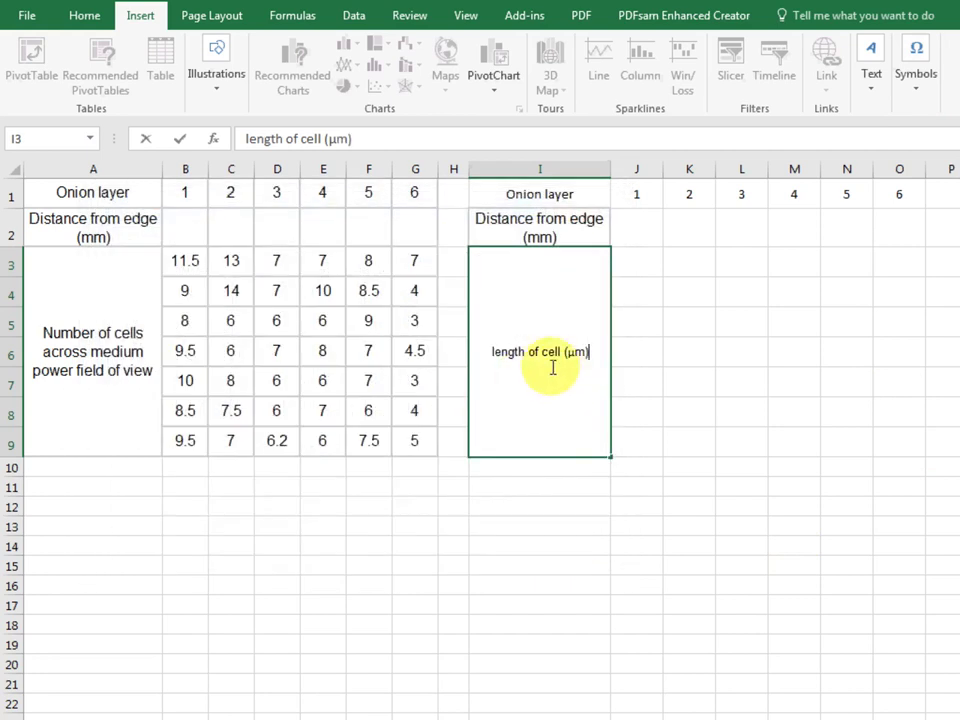
Enter =1680/B3 in J3 and fill it across J3:O9.
left_click(641, 265)
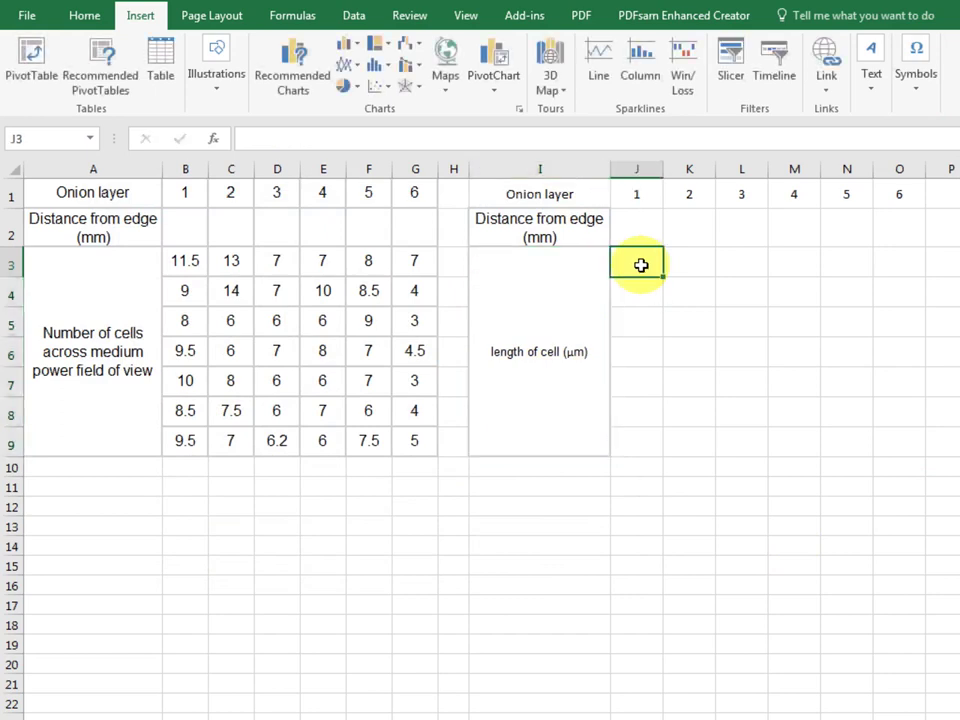
type("=1680/")
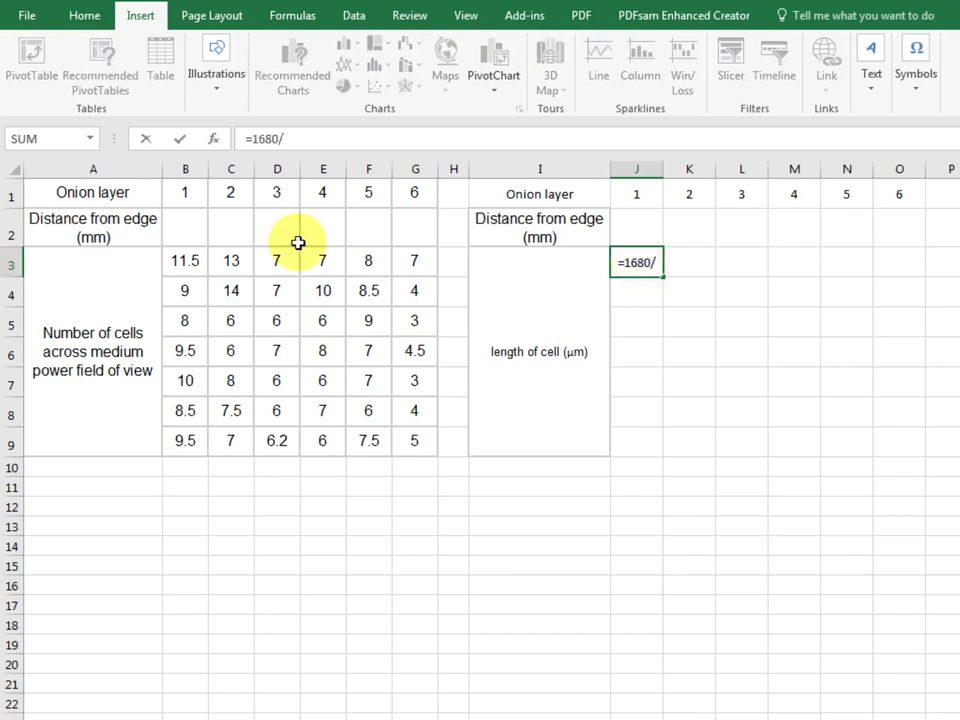
left_click(187, 262)
key("Return")
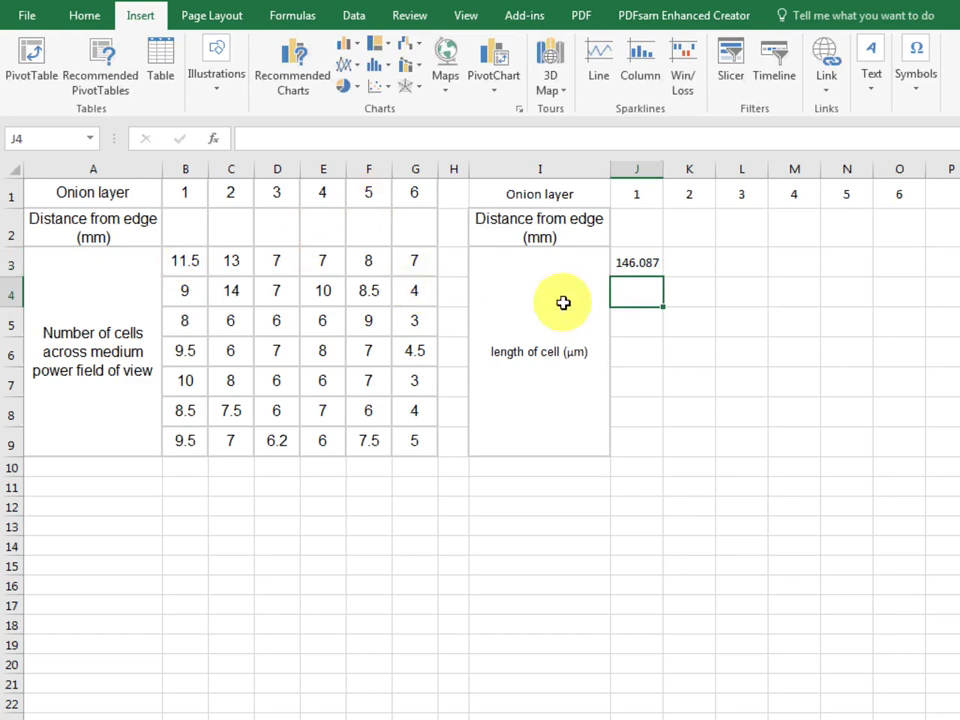
left_click(650, 264)
left_click_drag(660, 274, 923, 458)
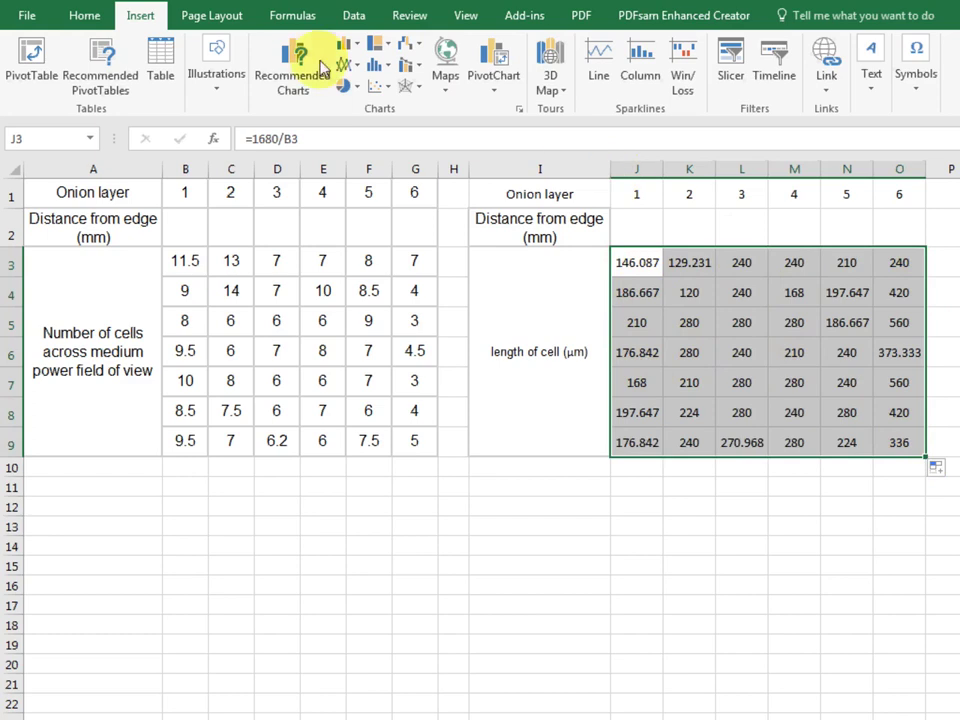
Show the cell lengths as whole numbers with Decrease Decimal.
left_click(86, 17)
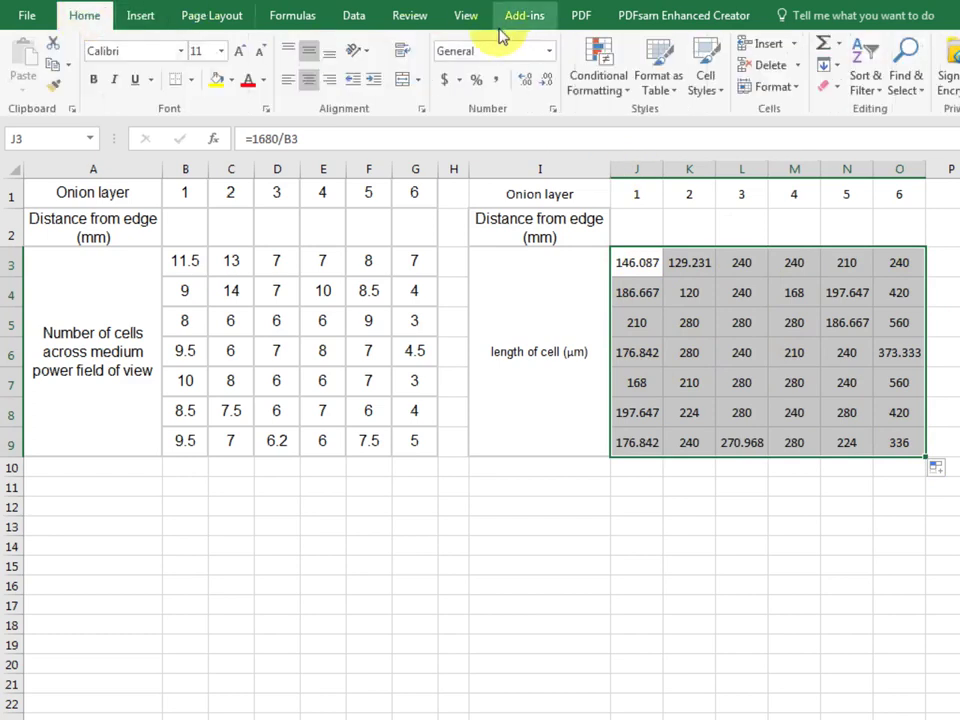
left_click(546, 80)
double_click(546, 80)
left_click(551, 465)
Add an 'Average' row with =AVERAGE(J3:J9) filled across J10:O10, and label I11 'Standard deviation'.
type("Average")
left_click(636, 465)
type("=")
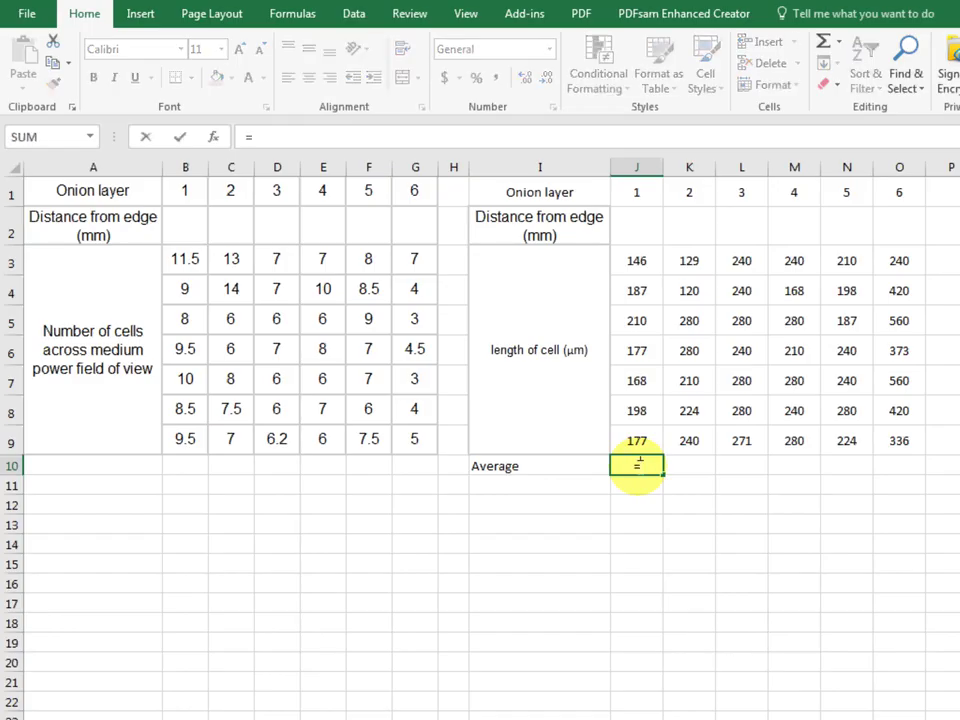
type("average(")
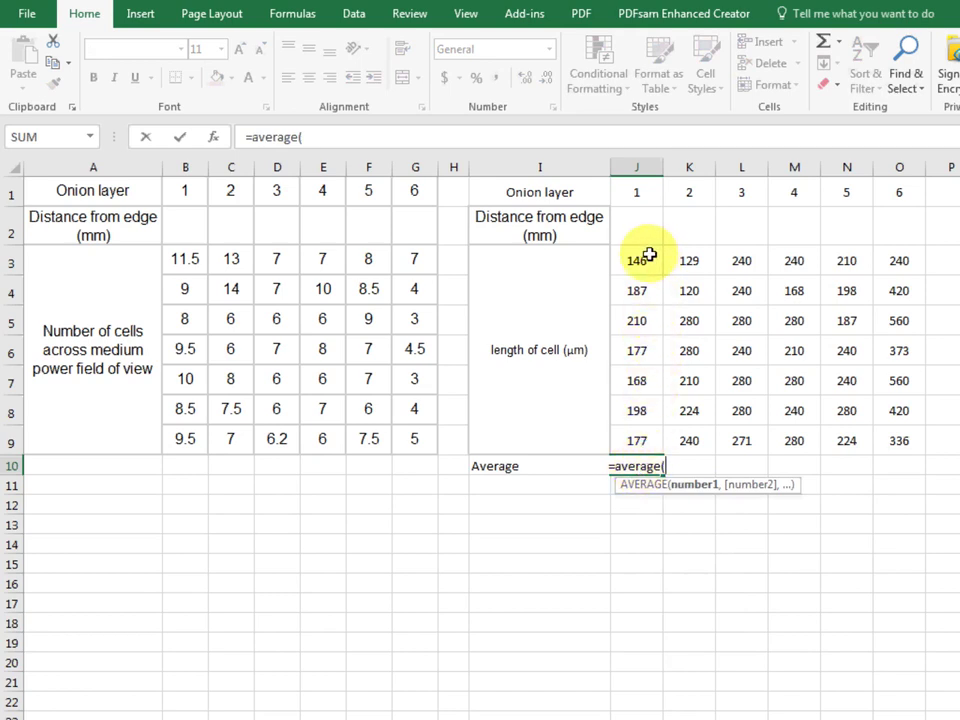
left_click_drag(646, 256, 643, 439)
type(")")
key("Return")
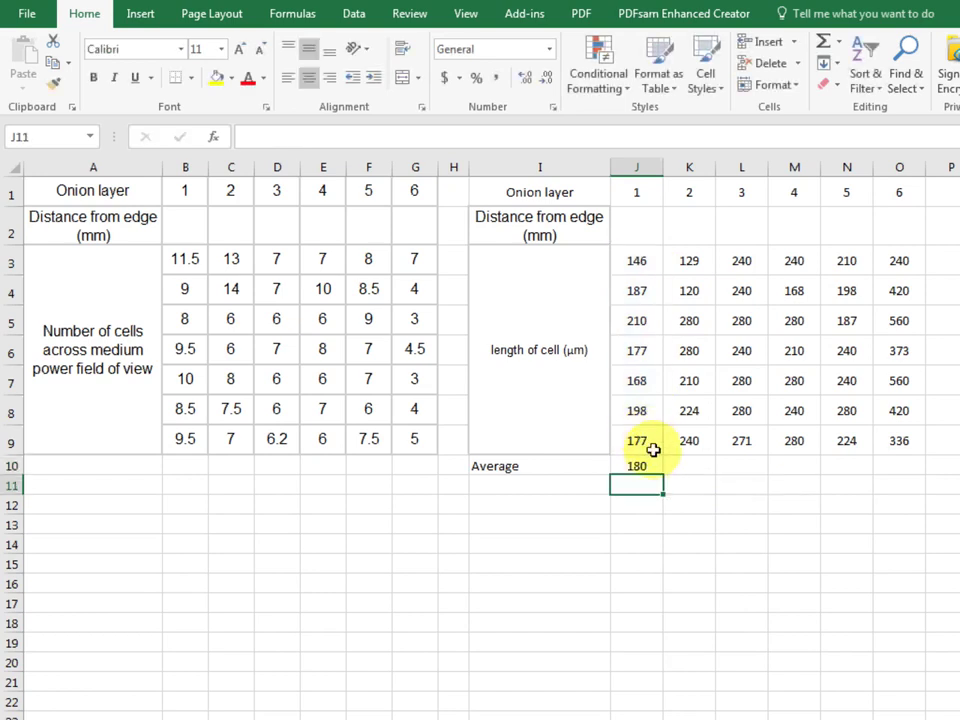
left_click(647, 466)
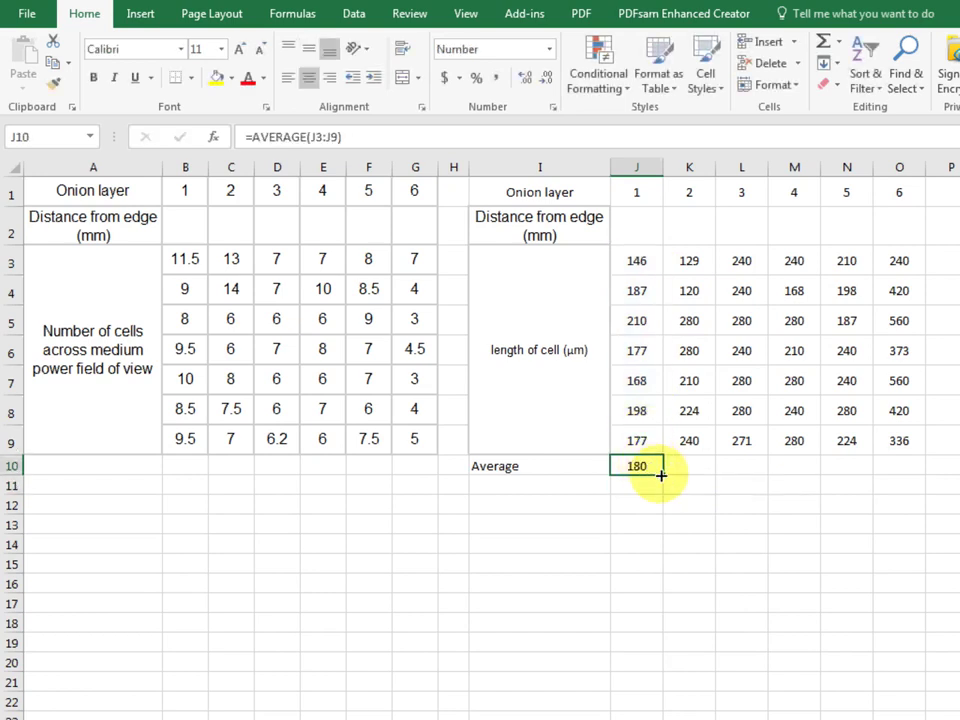
left_click_drag(661, 476, 934, 484)
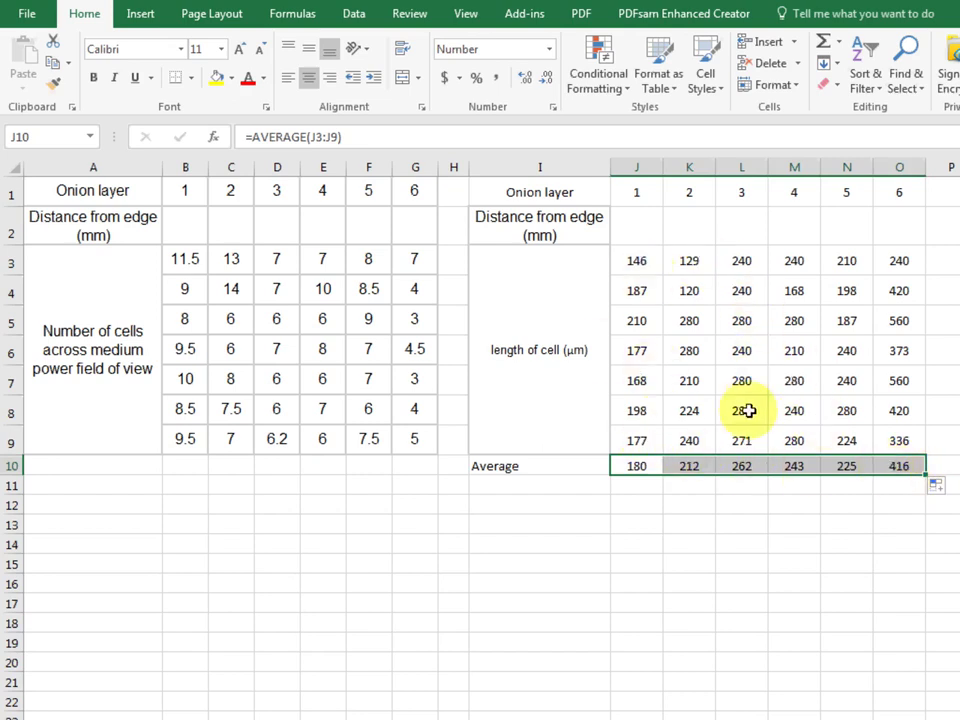
left_click(540, 485)
type("S")
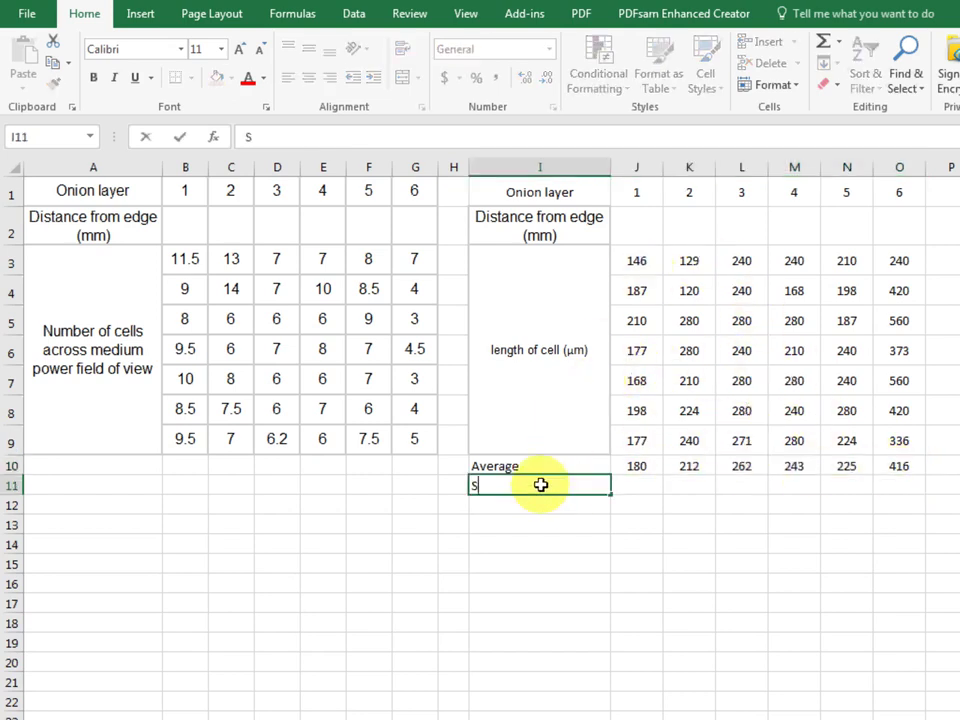
type("tandard")
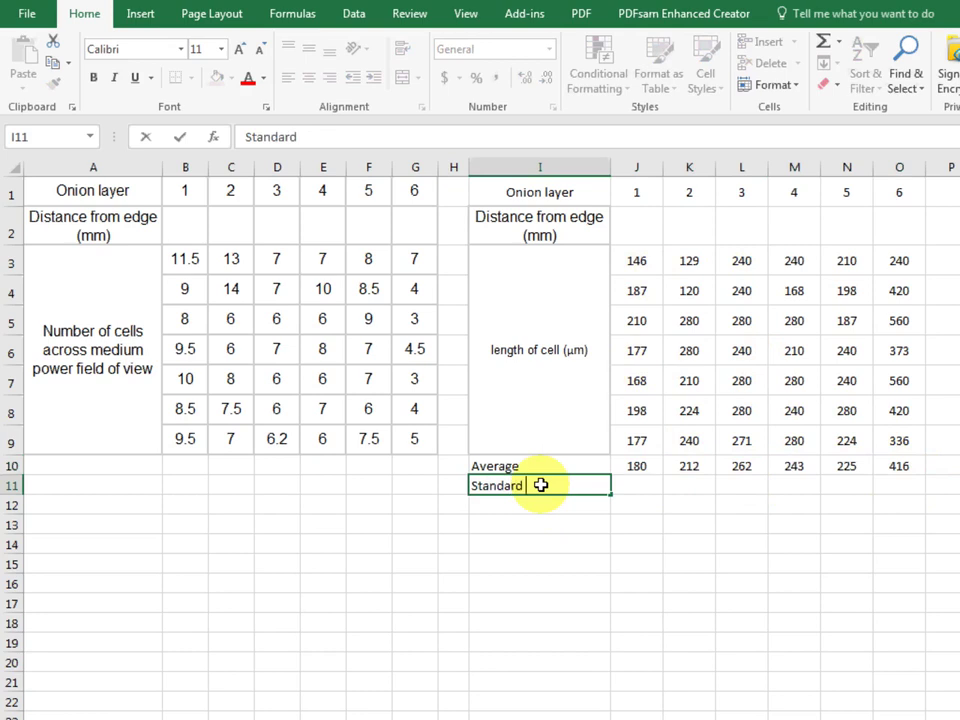
type(" deviation")
Enter =STDEV(J3:J9) in J11 and fill it across to O11.
left_click(641, 485)
type("=stdev")
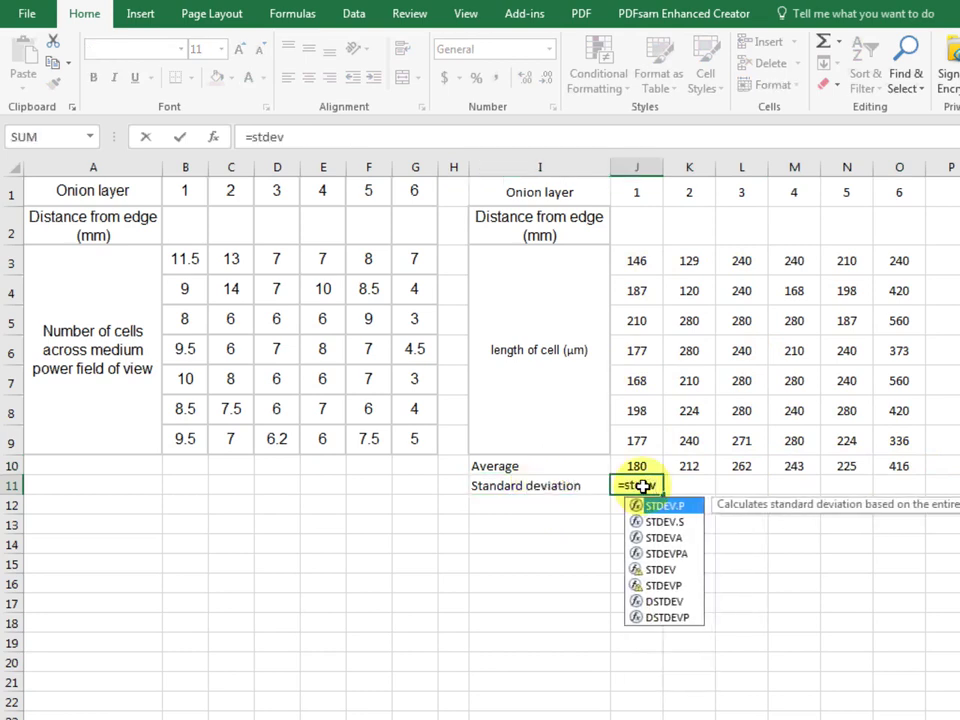
type("(")
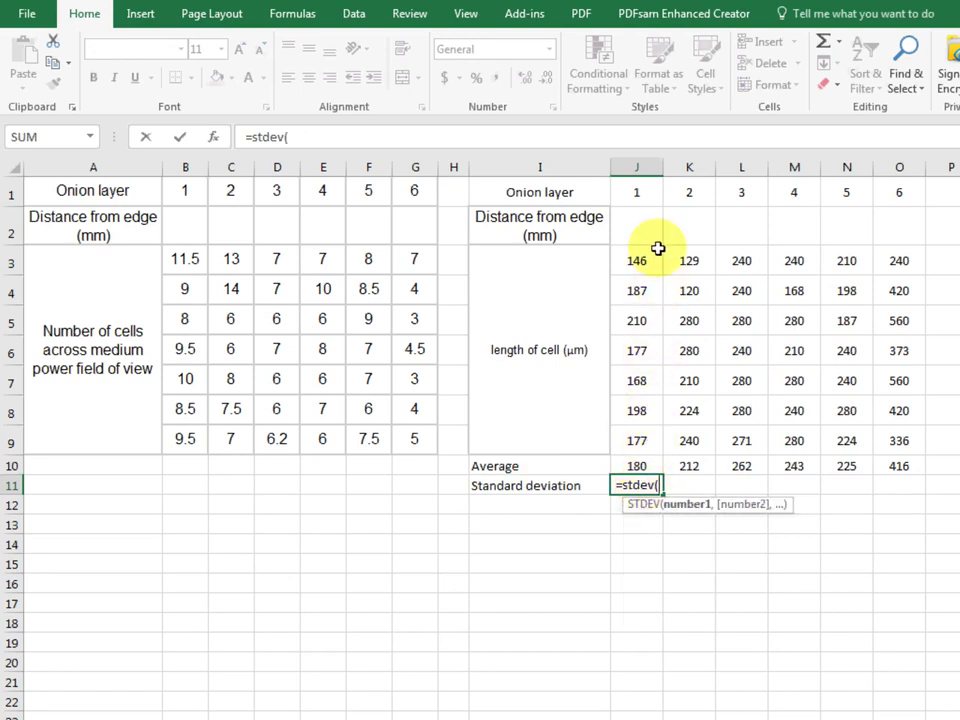
left_click_drag(642, 260, 636, 441)
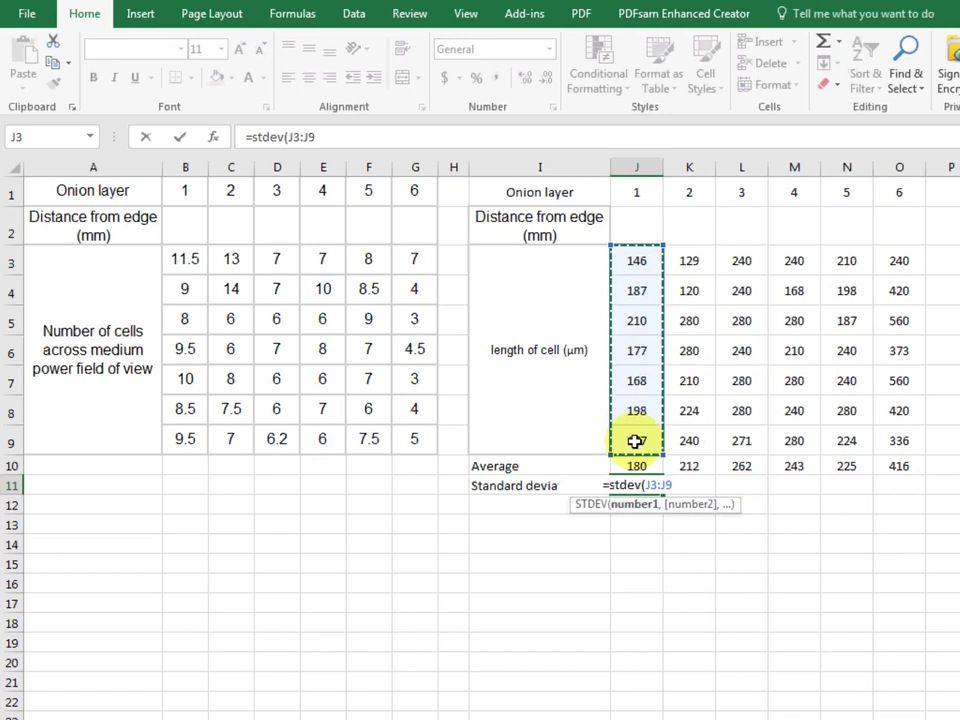
type(")")
key("Return")
left_click_drag(636, 486, 900, 493)
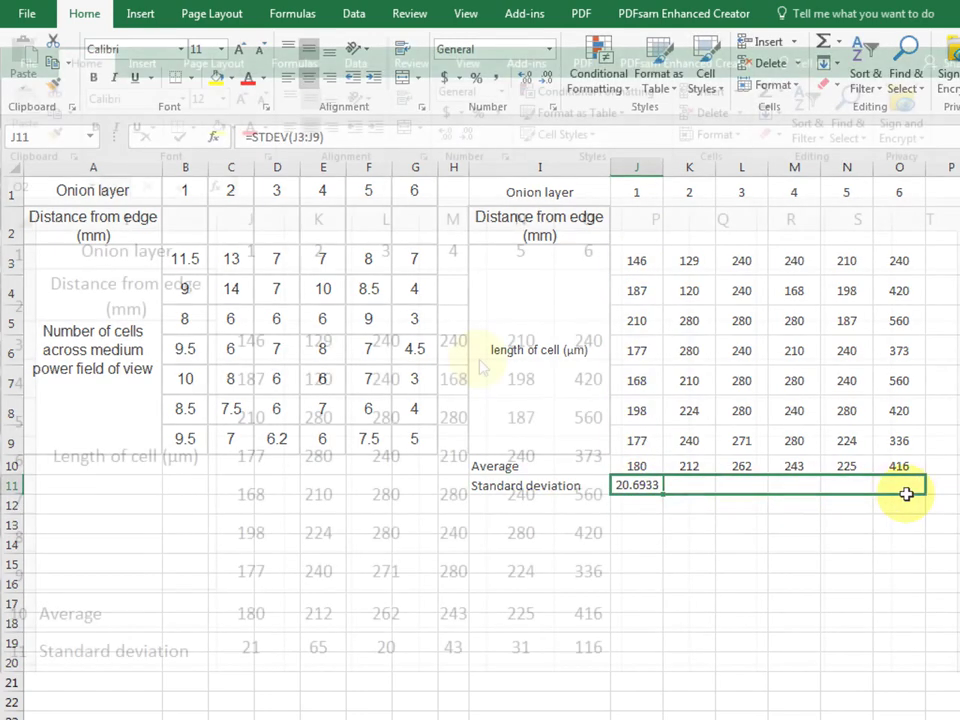
left_click_drag(900, 493, 900, 493)
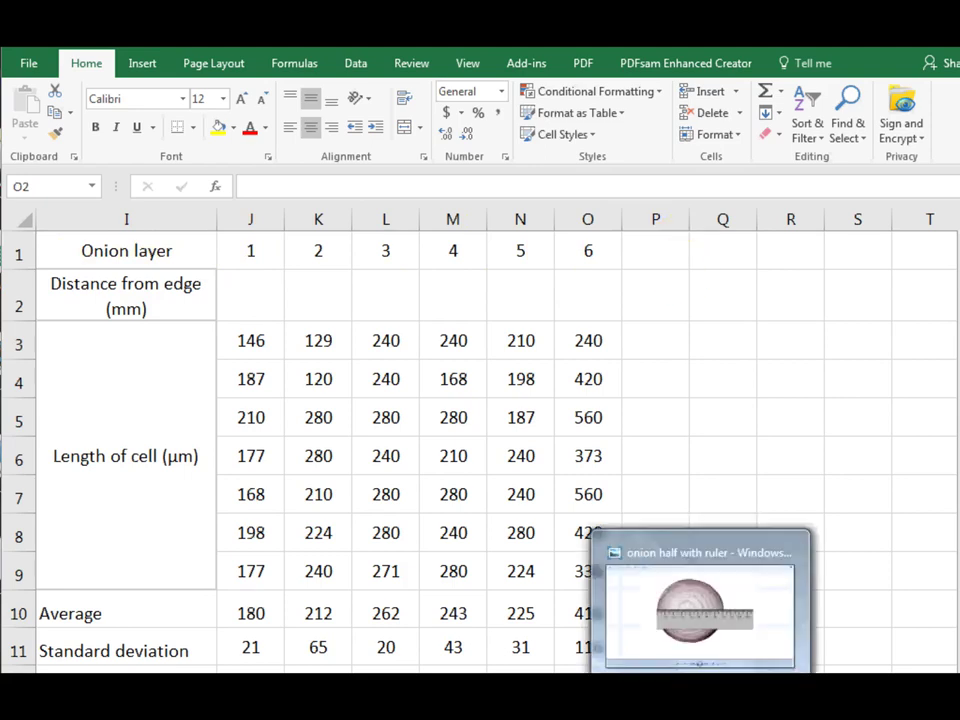
Check the onion-with-ruler photo to read each layer's distance from the edge.
left_click(720, 585)
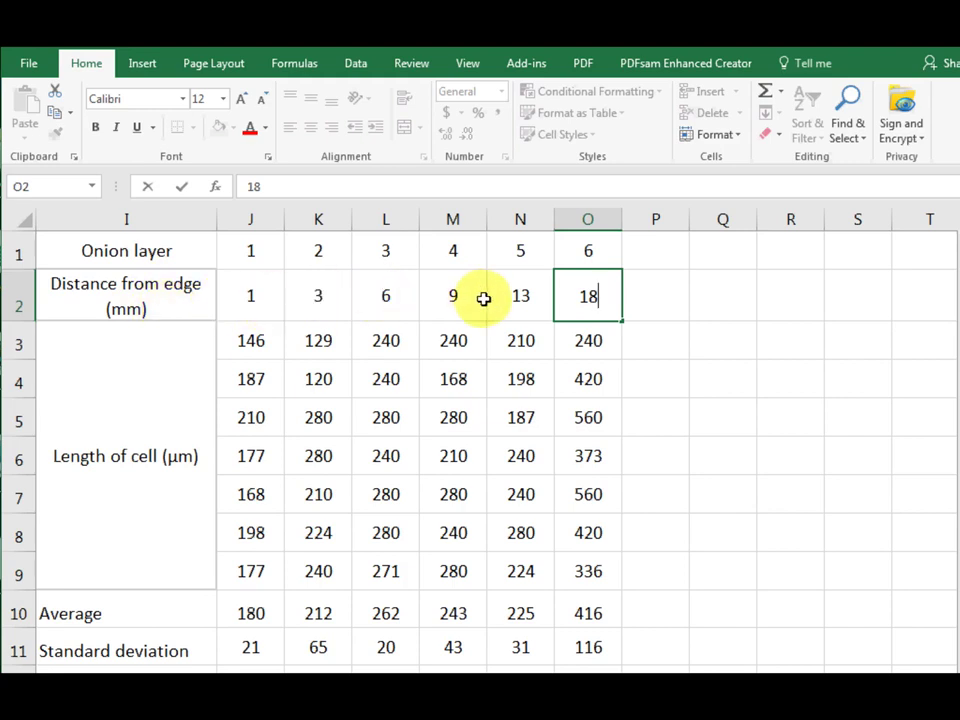
Change the I2 heading to 'Distance from edge (±0.5mm)', inserting ± from the Symbol dialog.
left_click(120, 310)
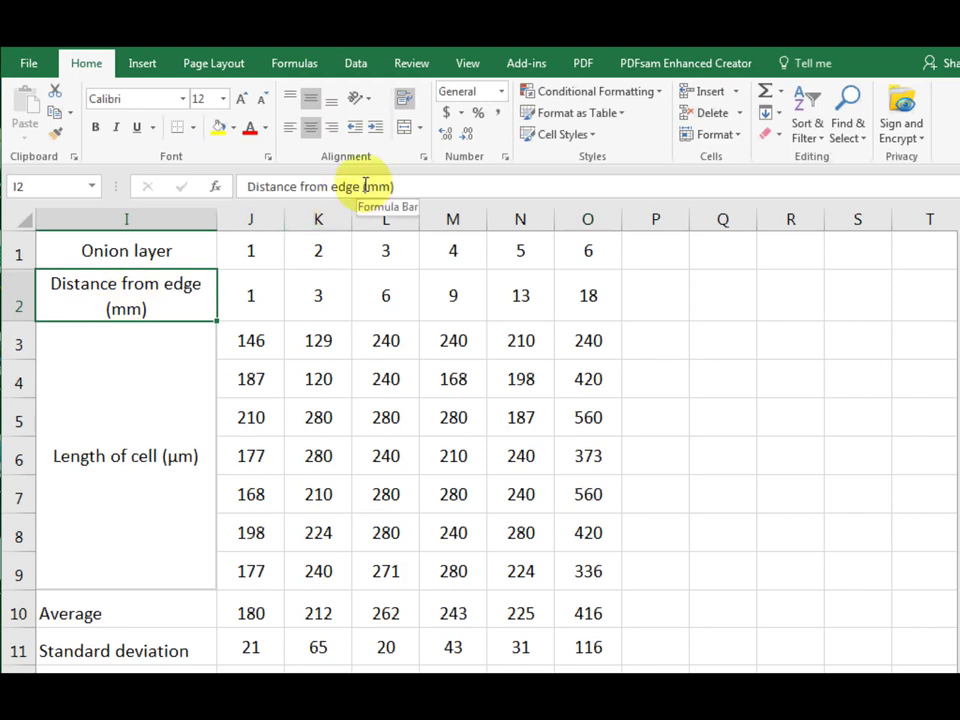
left_click(368, 186)
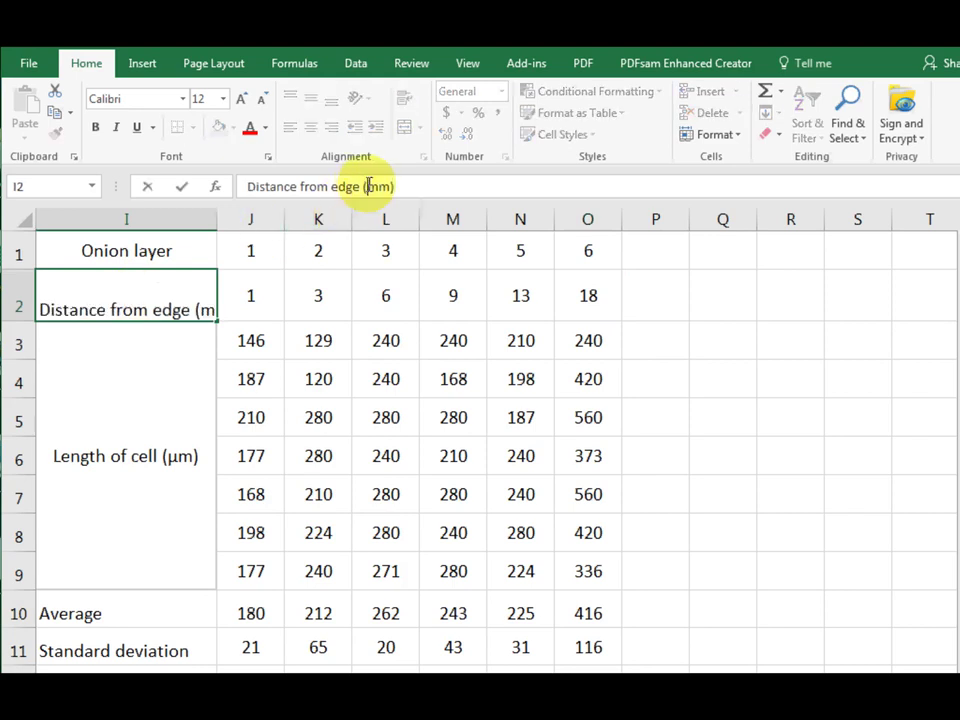
left_click(143, 63)
left_click(917, 96)
left_click(945, 195)
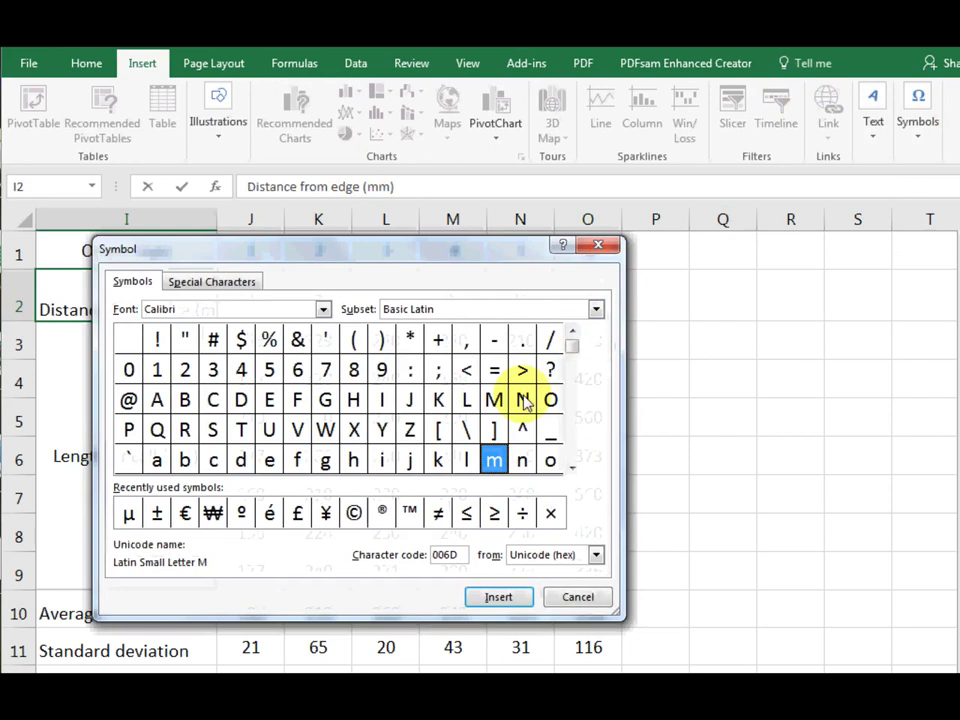
left_click(157, 513)
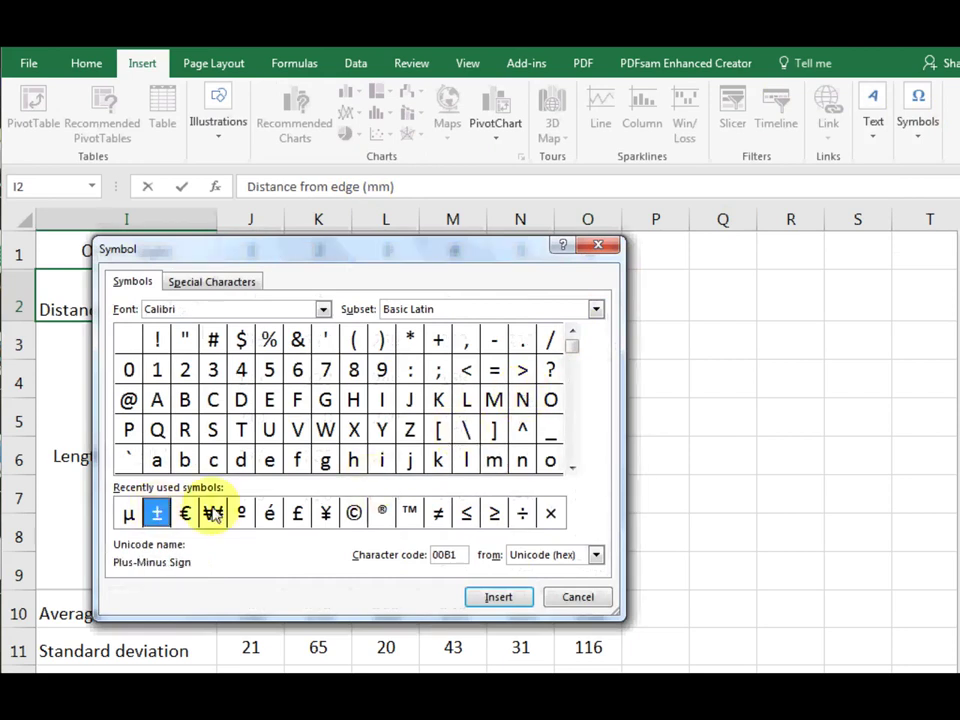
left_click(495, 598)
left_click(575, 598)
type("0.5")
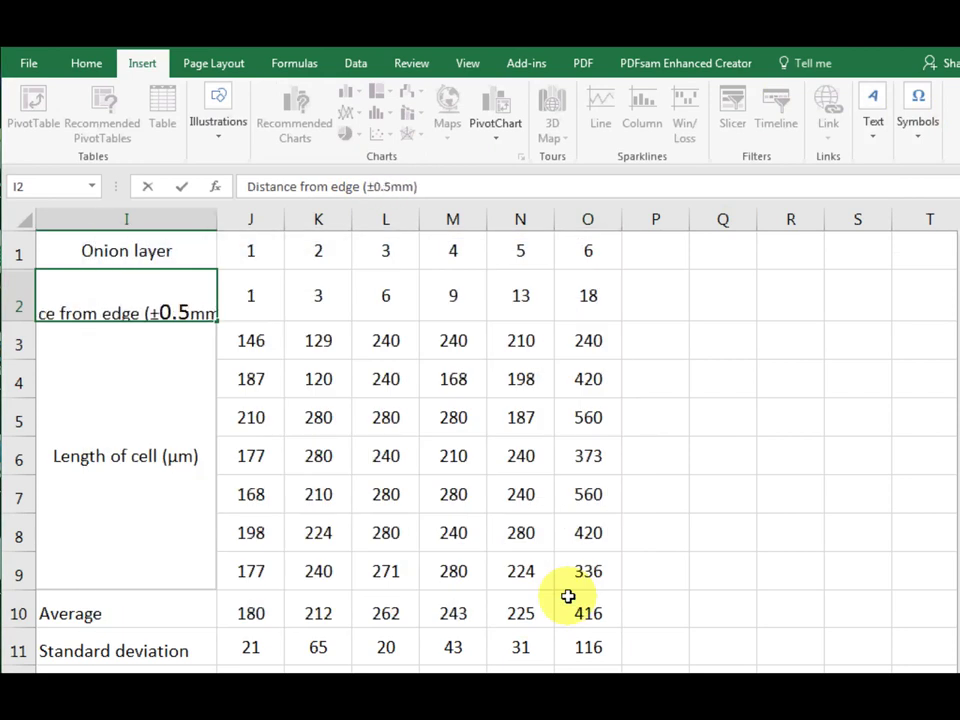
key("ctrl+Return")
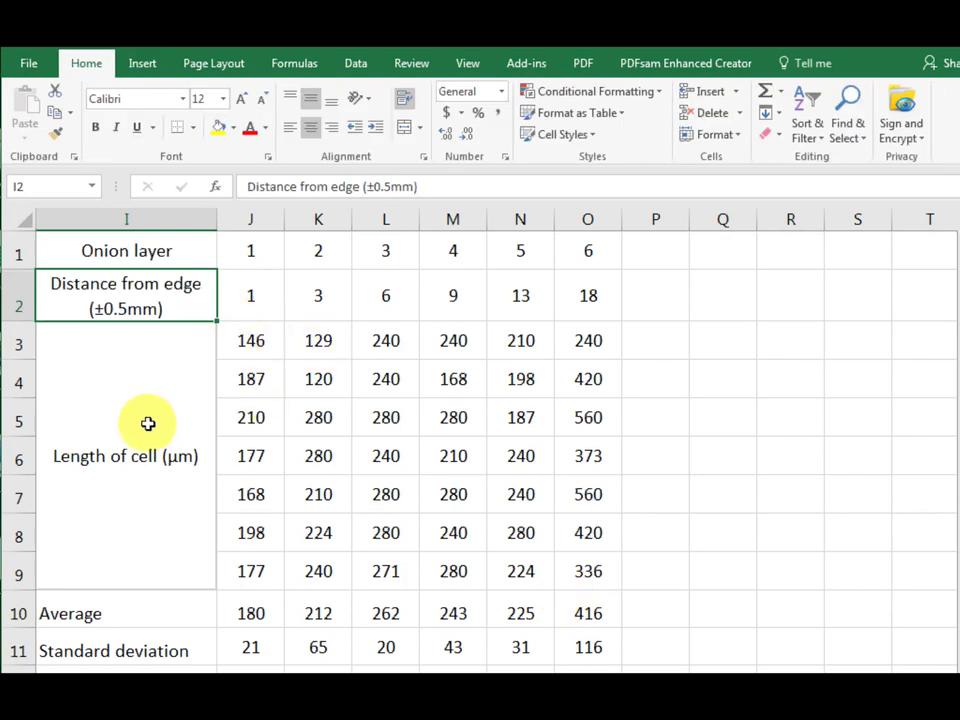
Break the distance heading onto two lines and change the length heading to 'Length of cell (±10µm)'.
left_click(133, 462)
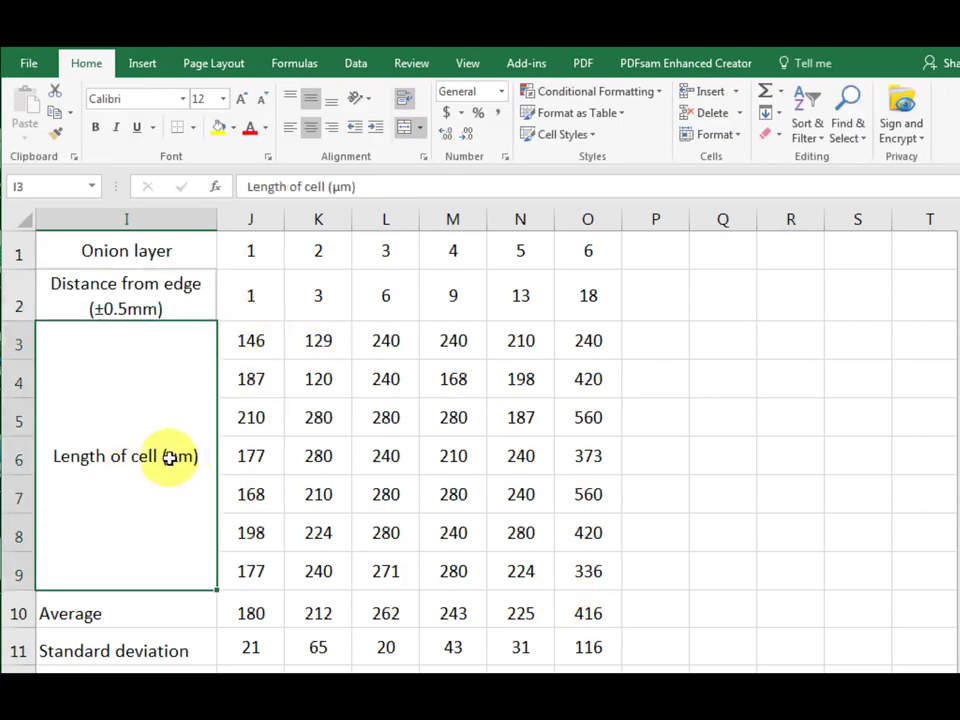
left_click(98, 309)
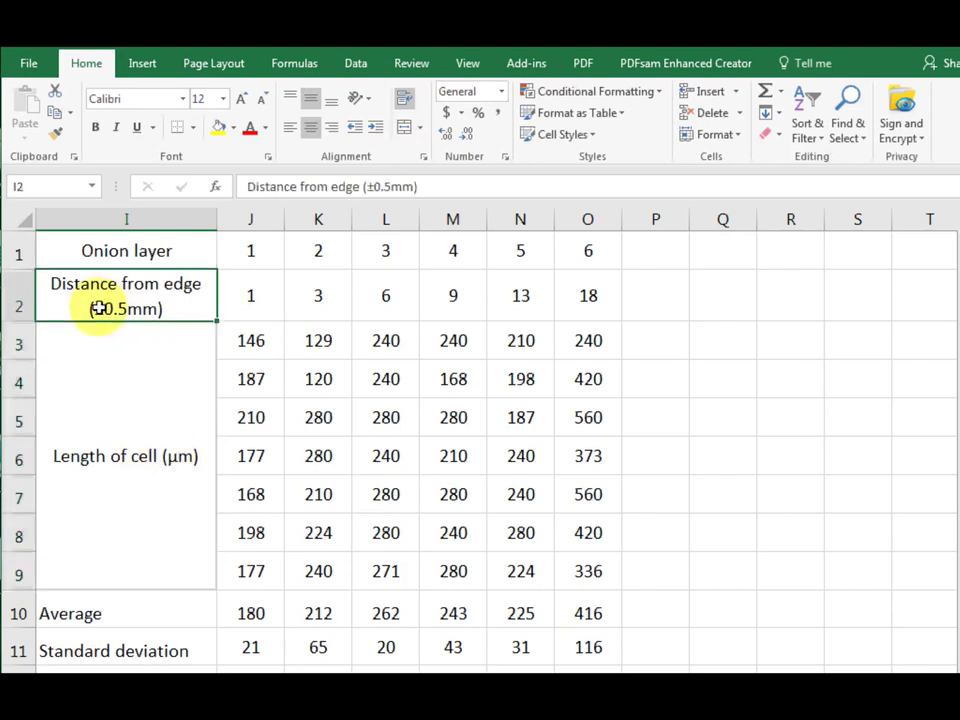
key("alt+h")
key("w")
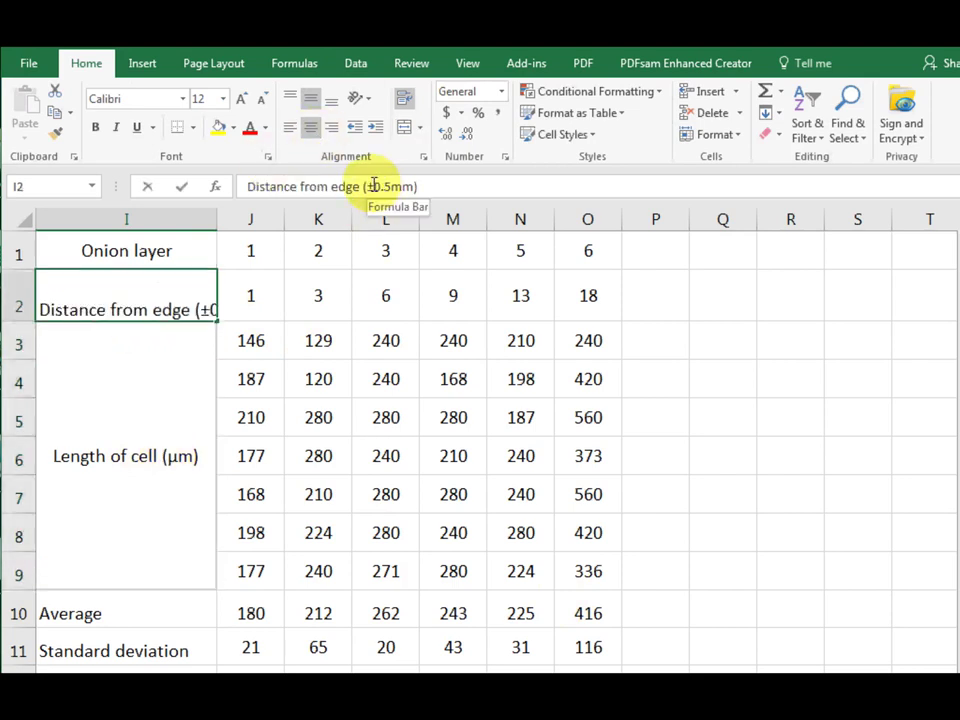
left_click(368, 186)
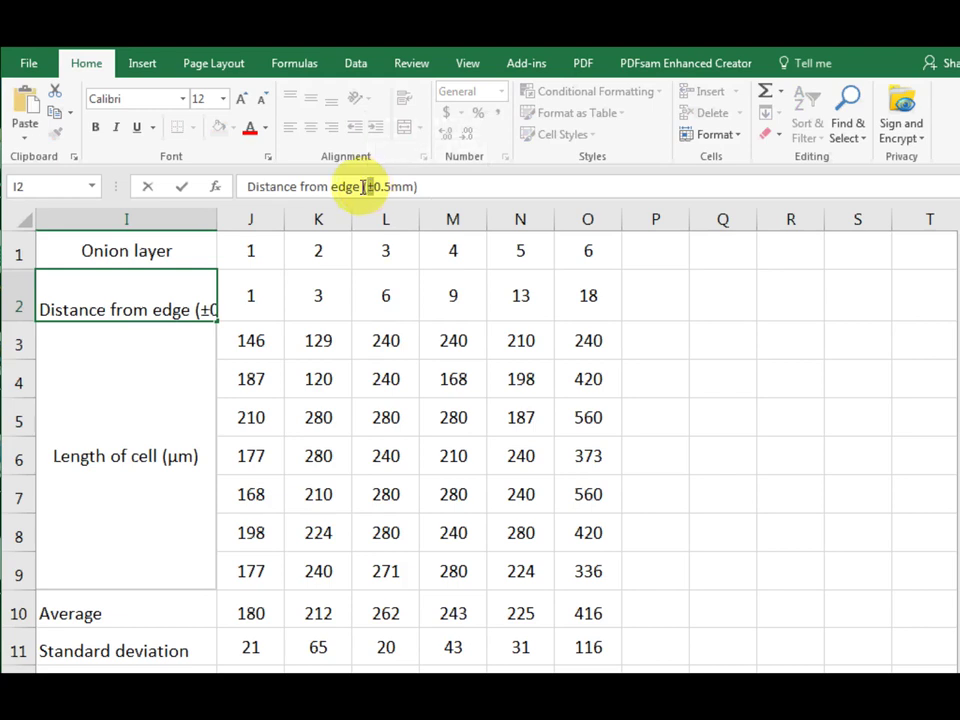
key("alt+Return")
left_click(168, 456)
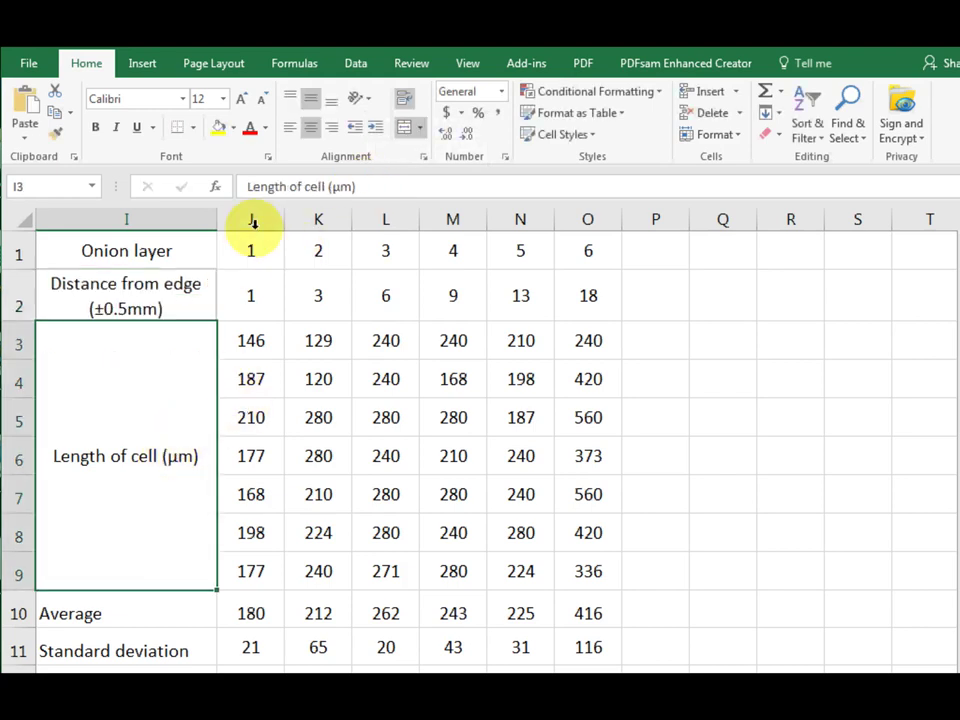
left_click(333, 188)
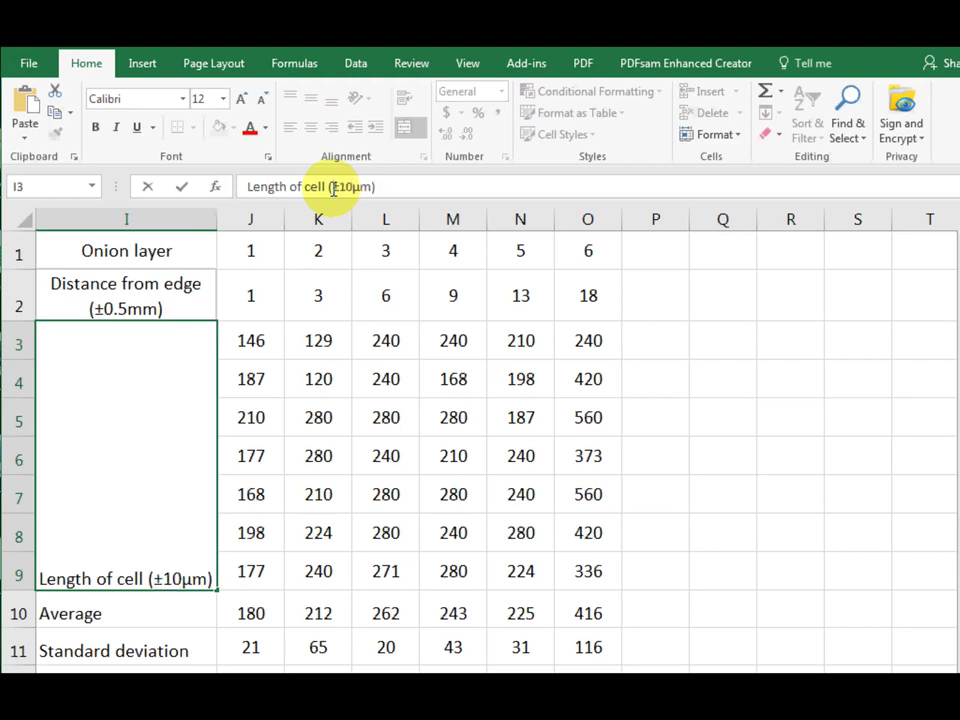
left_click(803, 412)
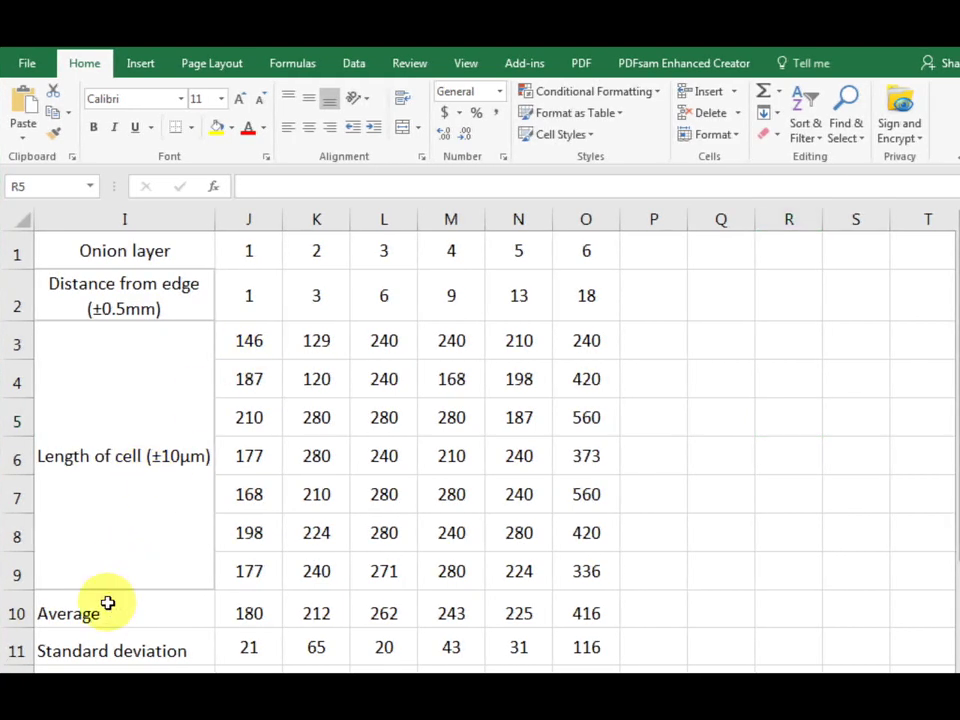
Middle-align the Average and Standard deviation rows, then copy the whole table.
left_click_drag(108, 603, 111, 645)
left_click(308, 97)
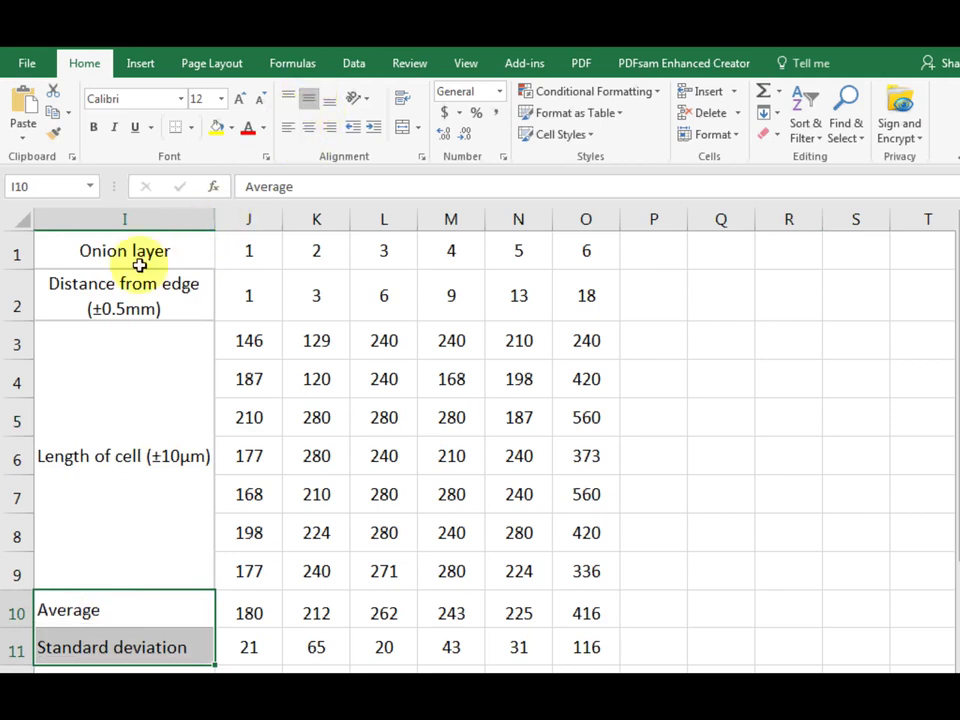
left_click_drag(139, 263, 451, 532)
left_click_drag(118, 606, 586, 610)
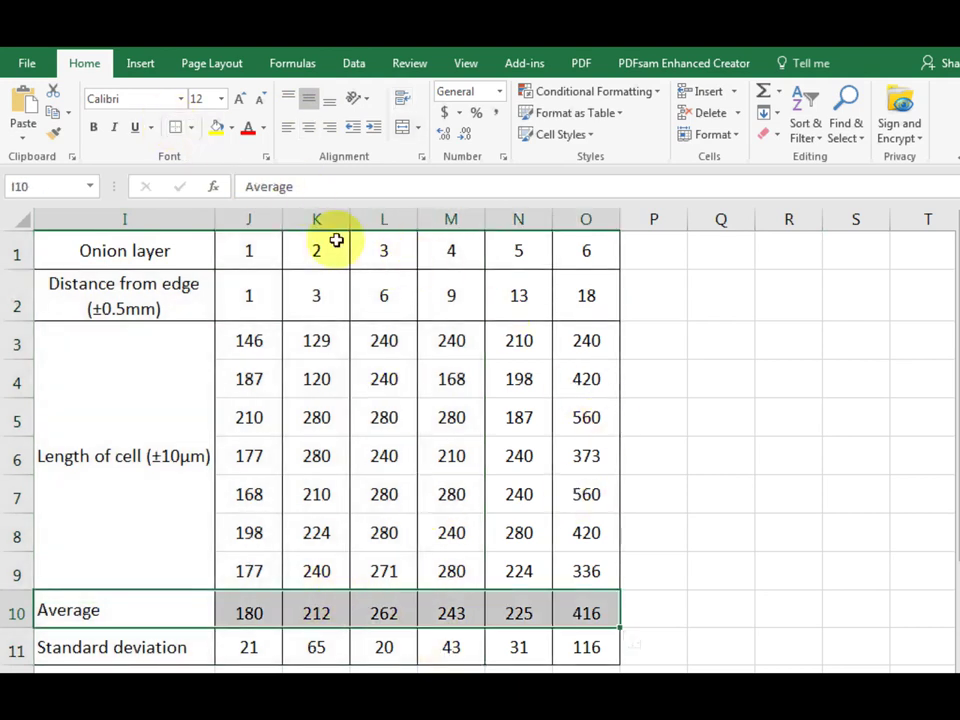
left_click(311, 100)
left_click_drag(147, 257, 581, 655)
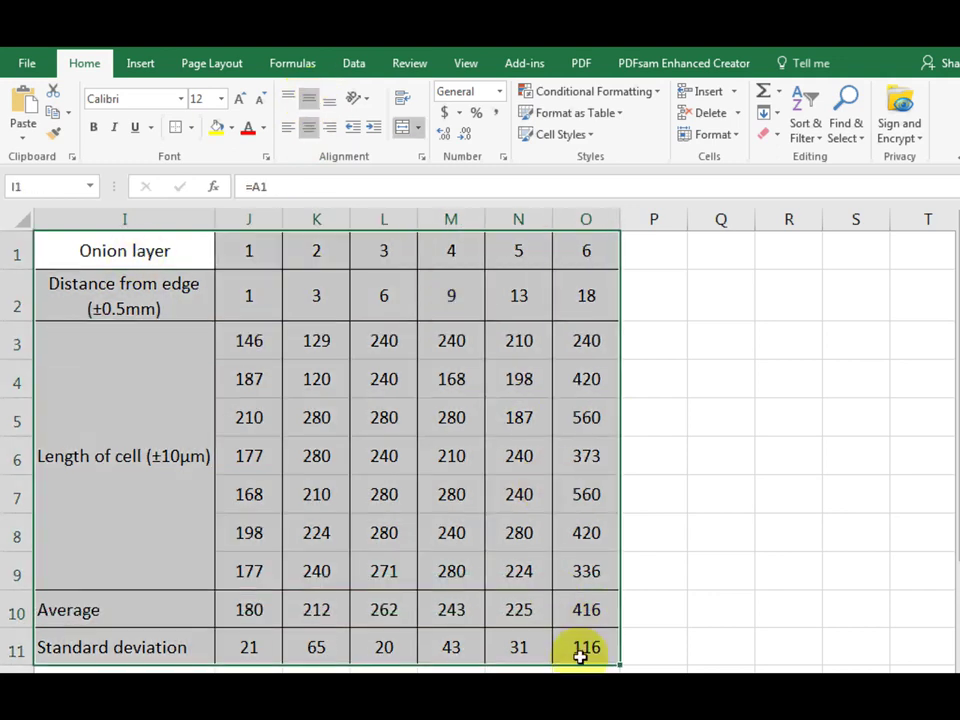
key("ctrl+c")
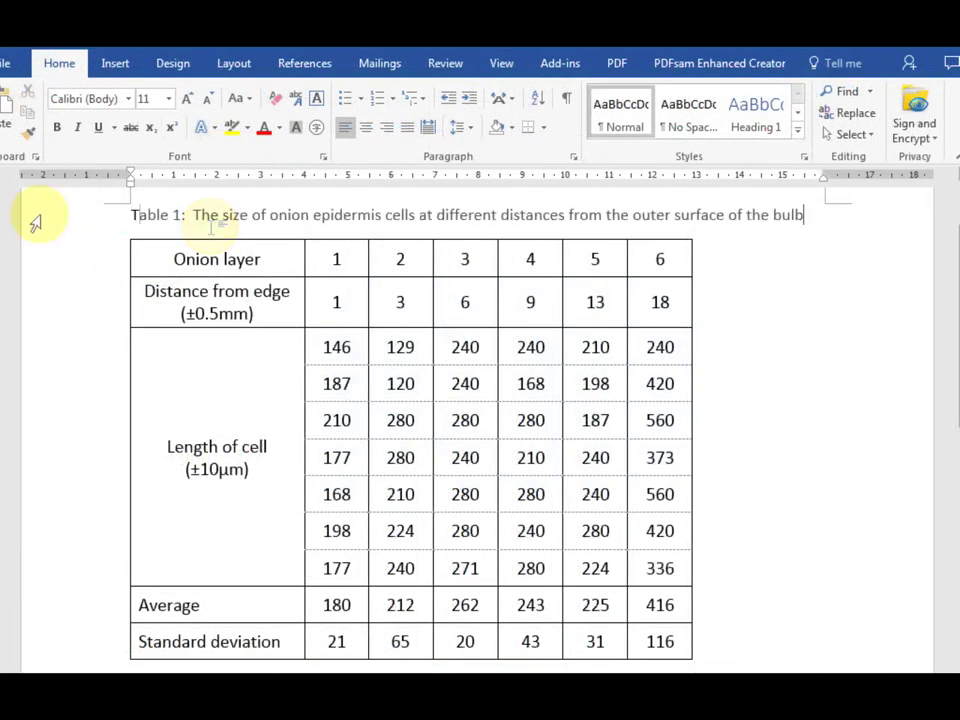
Move the Table 1 caption's right indent to about 13 so it wraps to two lines, and centre it.
left_click(36, 214)
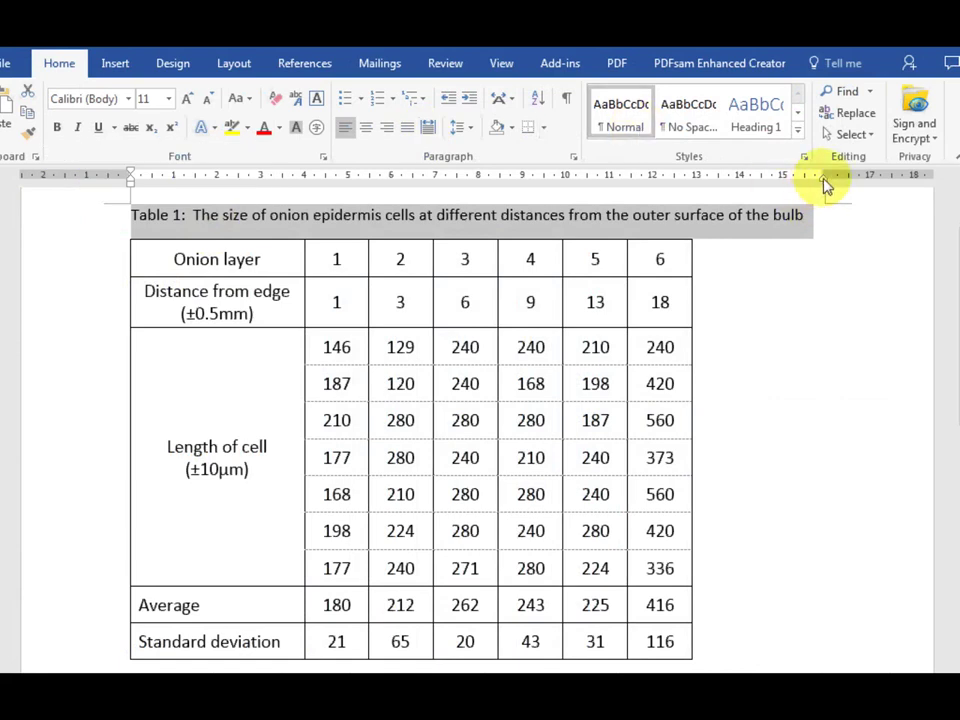
left_click_drag(826, 185, 700, 198)
key("ctrl+e")
left_click(945, 343)
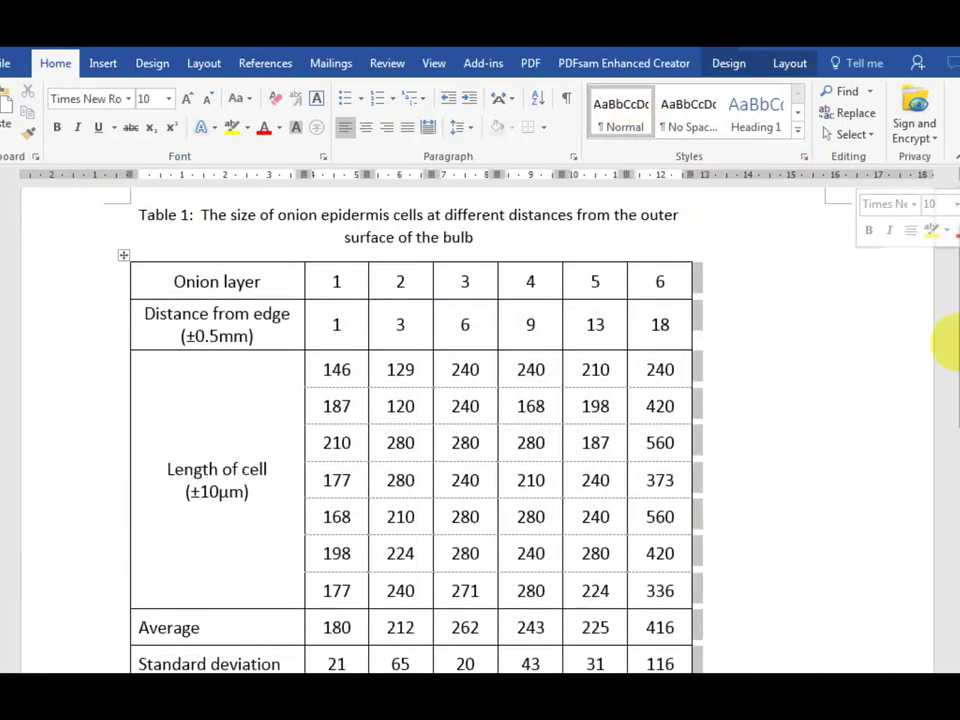